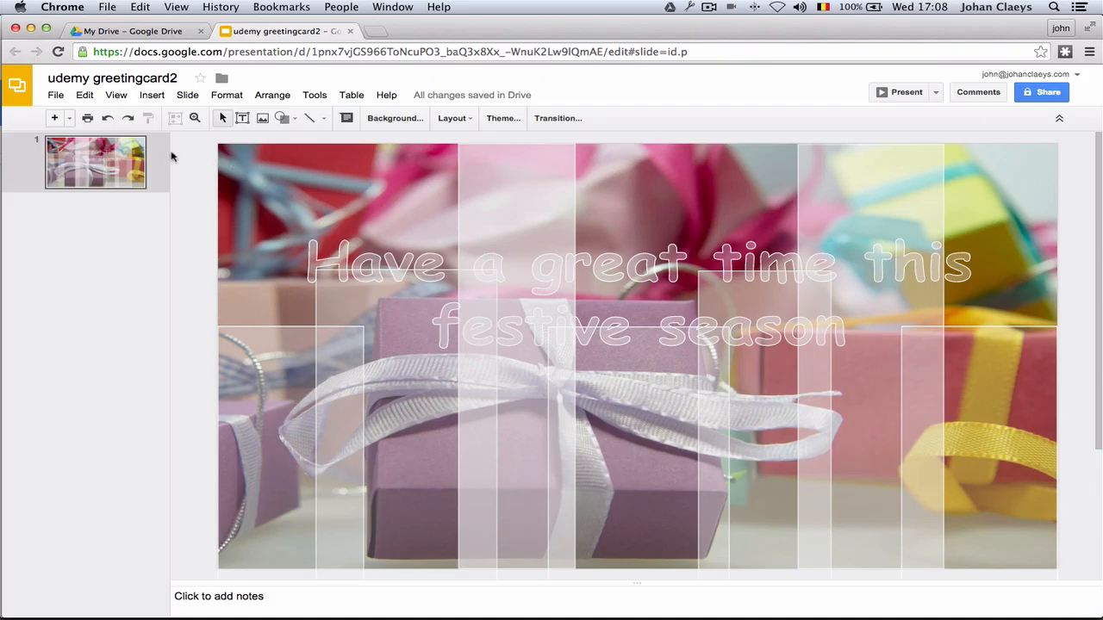
# Step: Add a Fly out to right animation to the lowest group of three transparent bars, starting With previous at medium speed
pyautogui.click(120, 101)
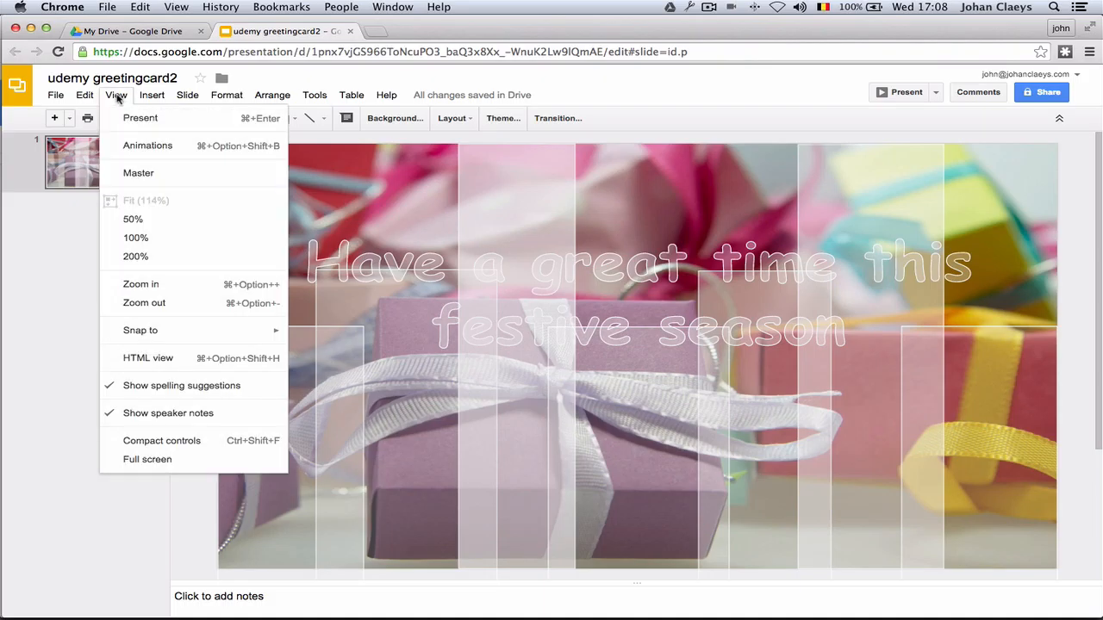
pyautogui.click(133, 148)
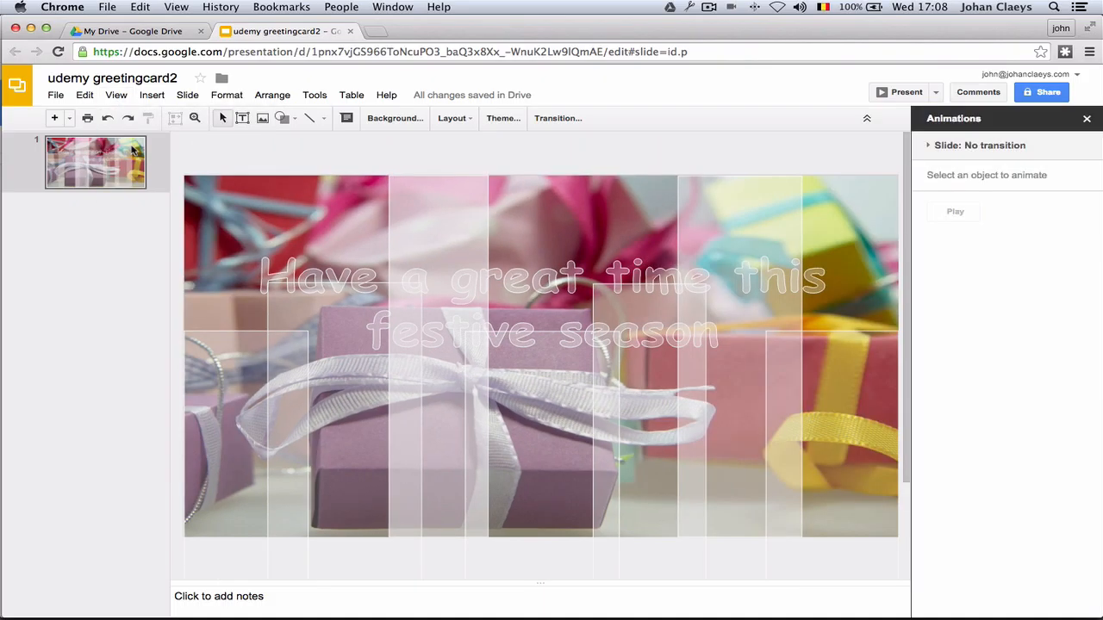
pyautogui.click(233, 355)
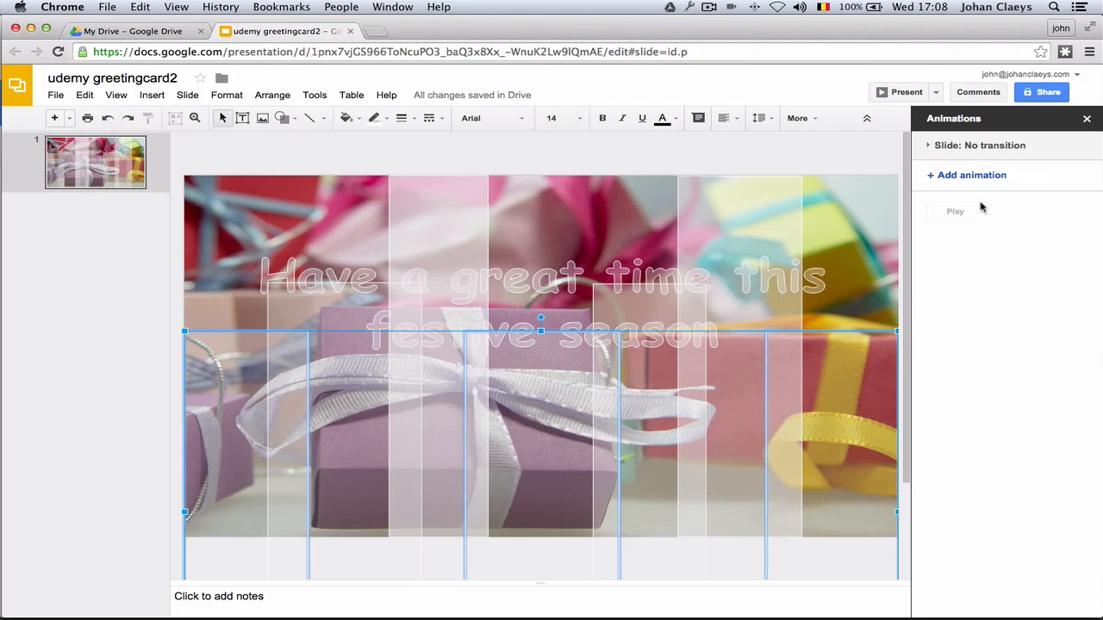
pyautogui.click(978, 175)
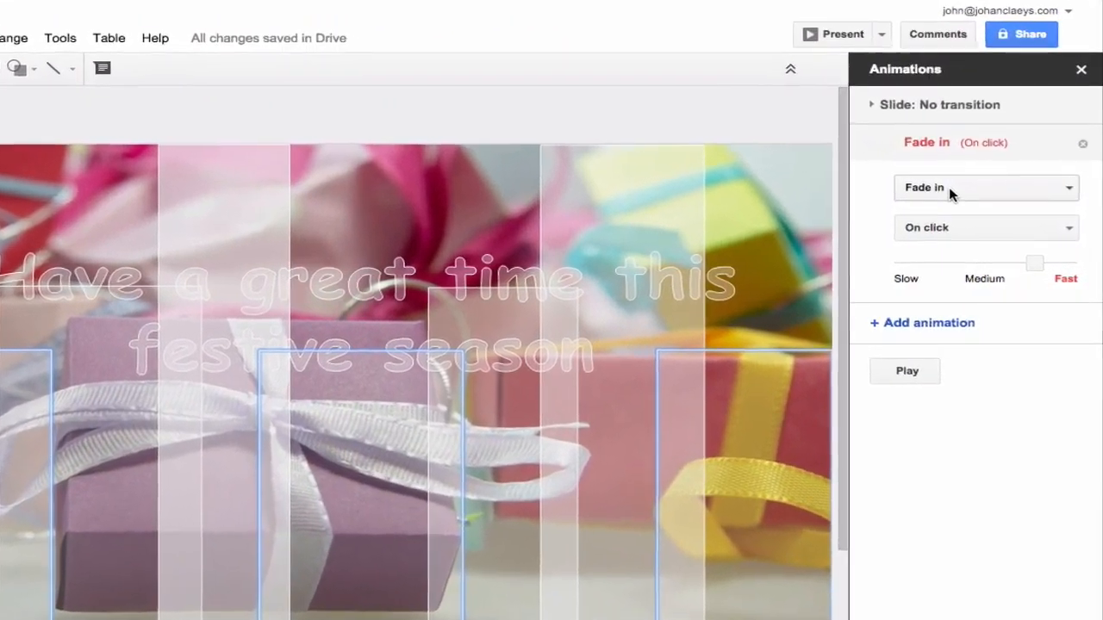
pyautogui.click(948, 187)
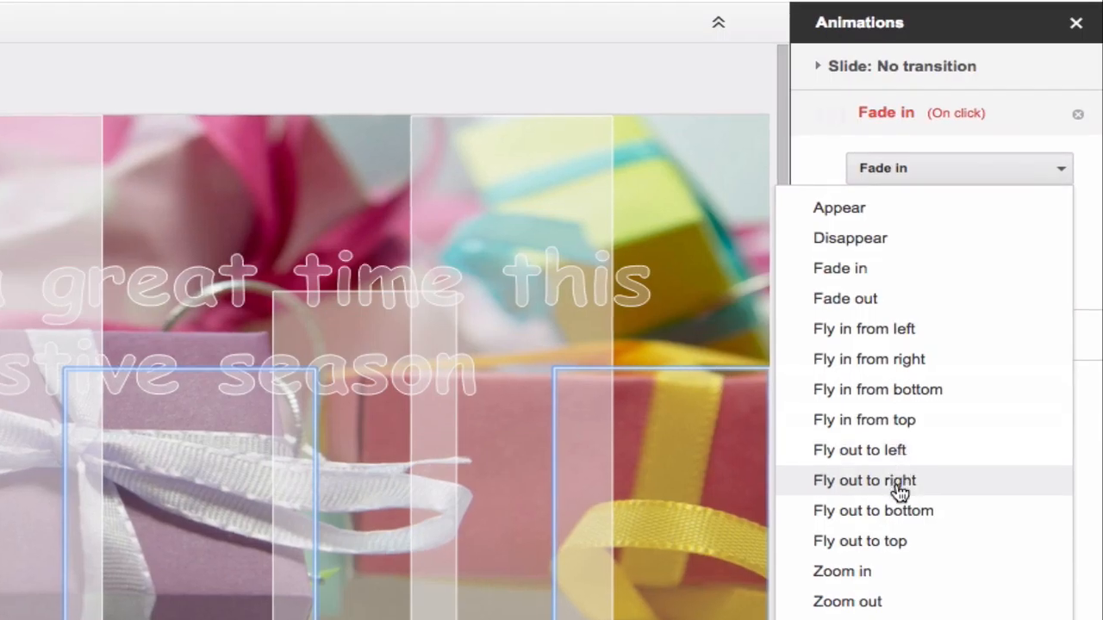
pyautogui.click(899, 483)
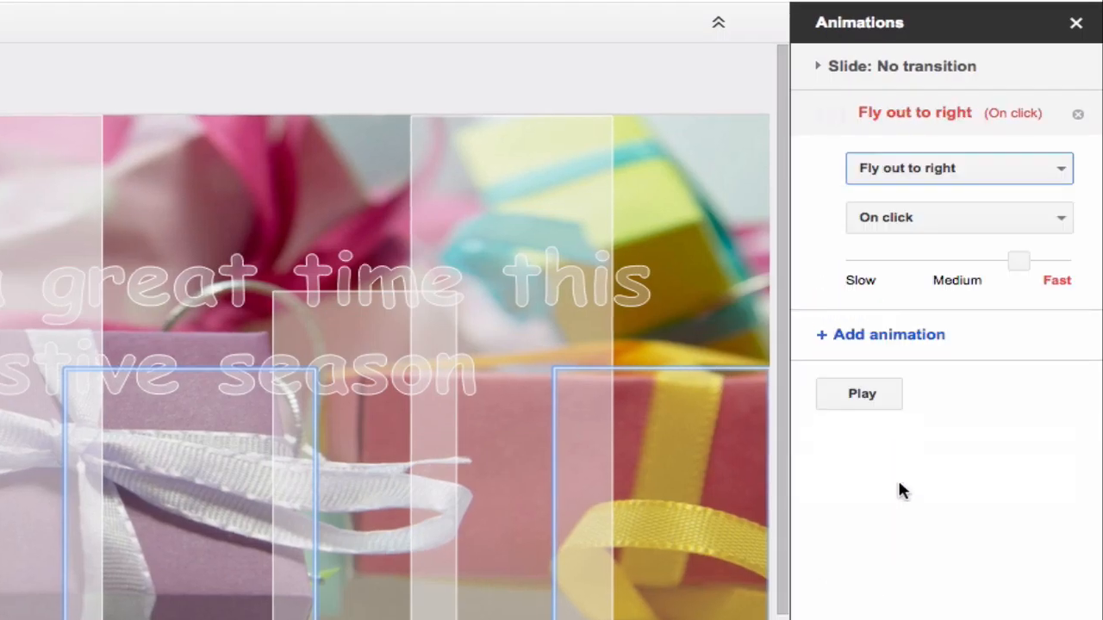
pyautogui.click(955, 226)
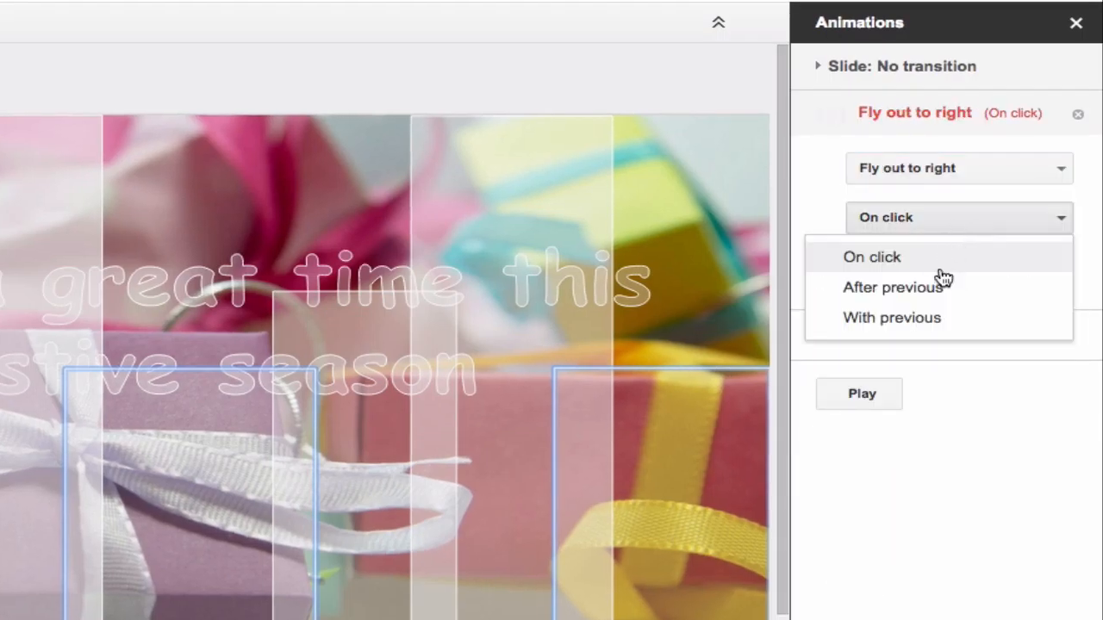
pyautogui.click(934, 317)
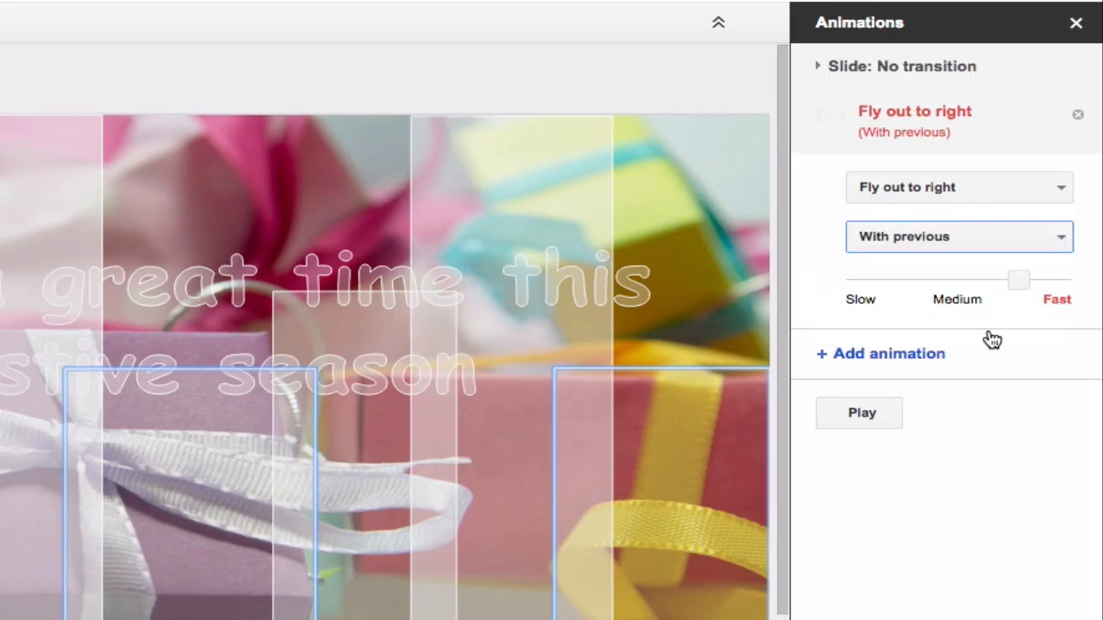
pyautogui.moveTo(1026, 284); pyautogui.dragTo(954, 282)
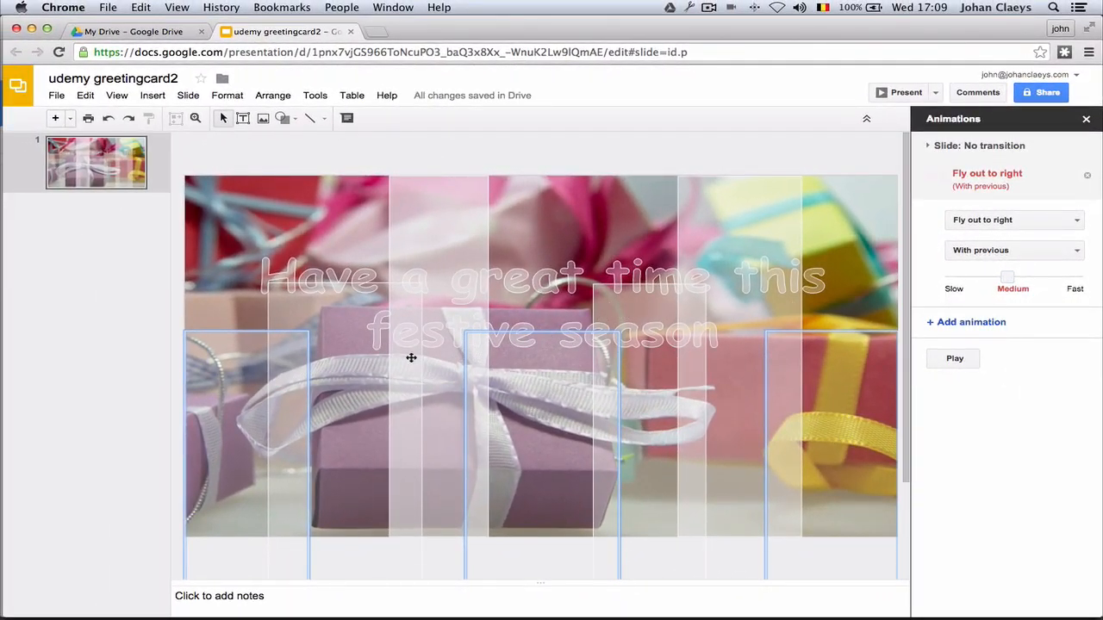
# Step: Animate the group of two bars at middle height with Fly out to right, starting With previous at slow speed
pyautogui.click(320, 308)
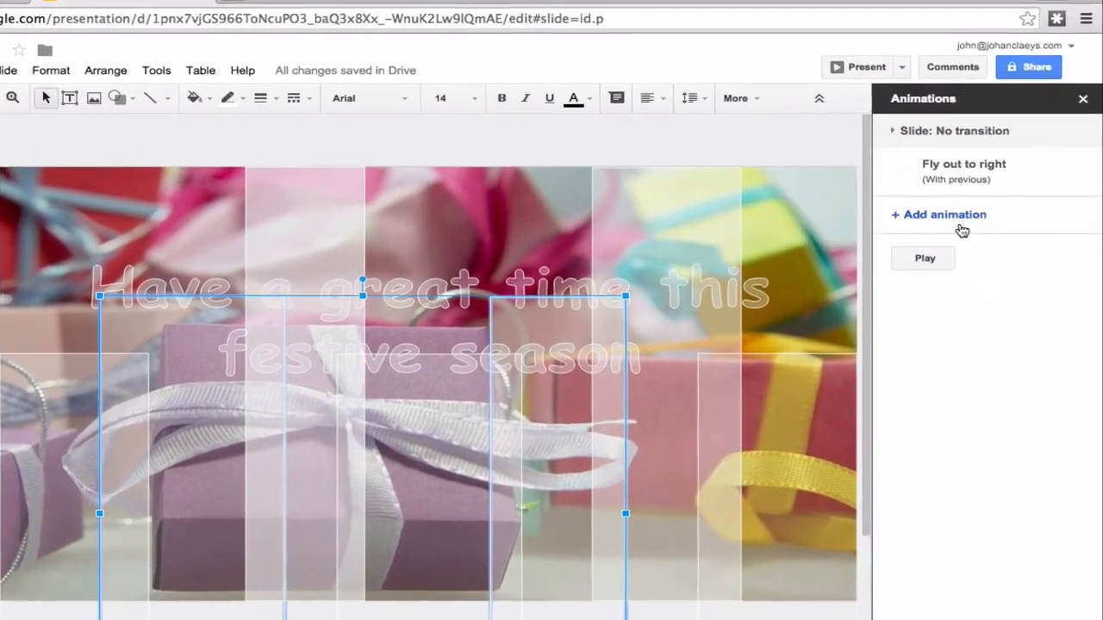
pyautogui.click(960, 228)
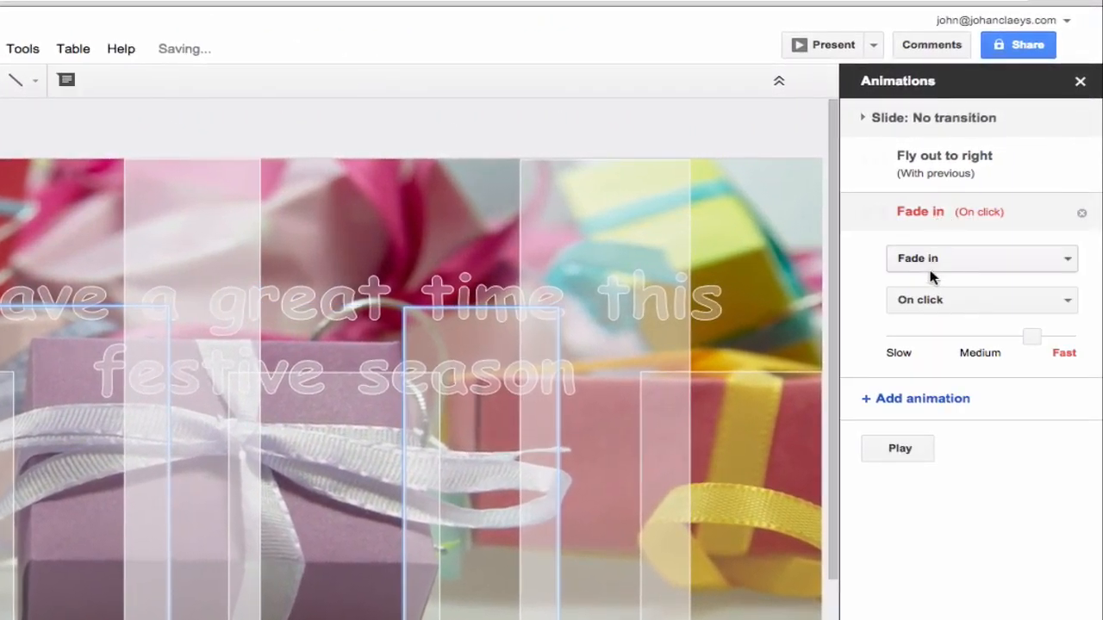
pyautogui.click(953, 259)
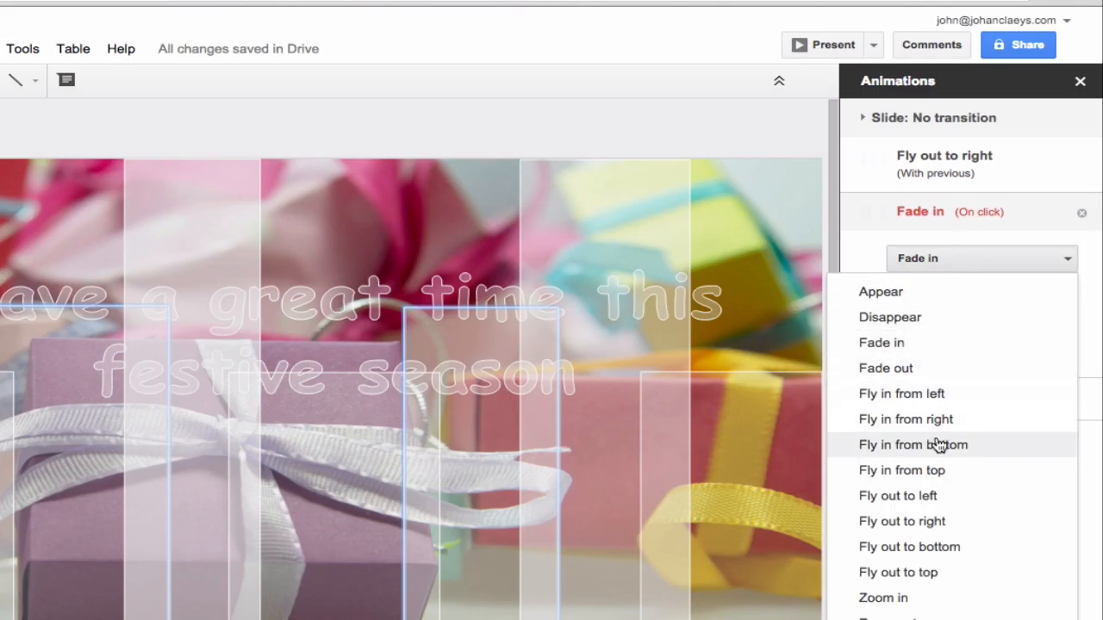
pyautogui.click(936, 522)
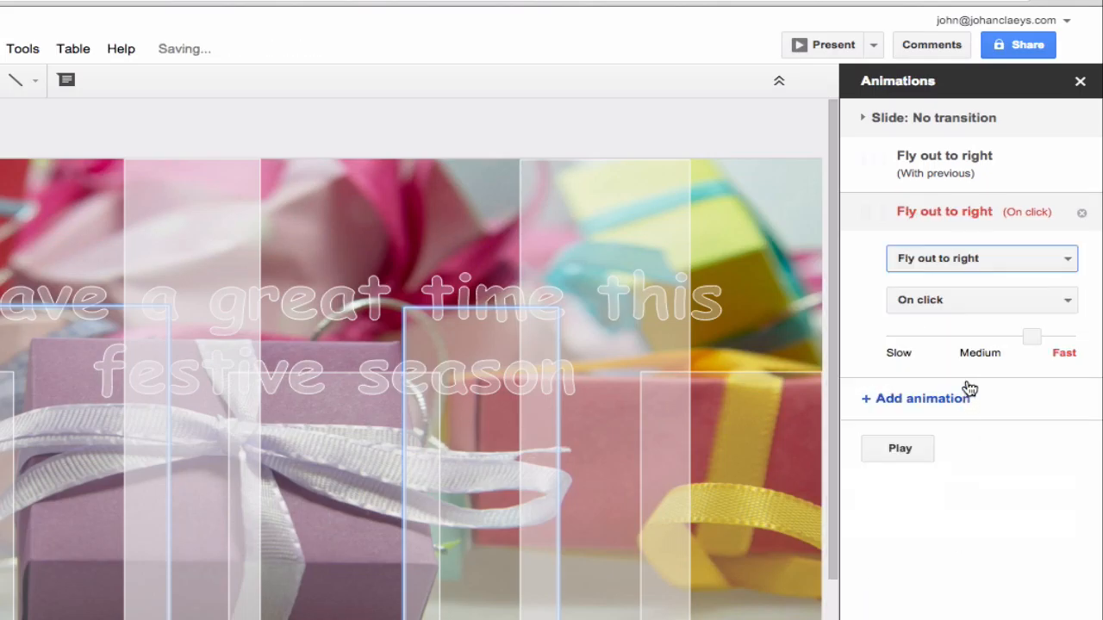
pyautogui.click(941, 299)
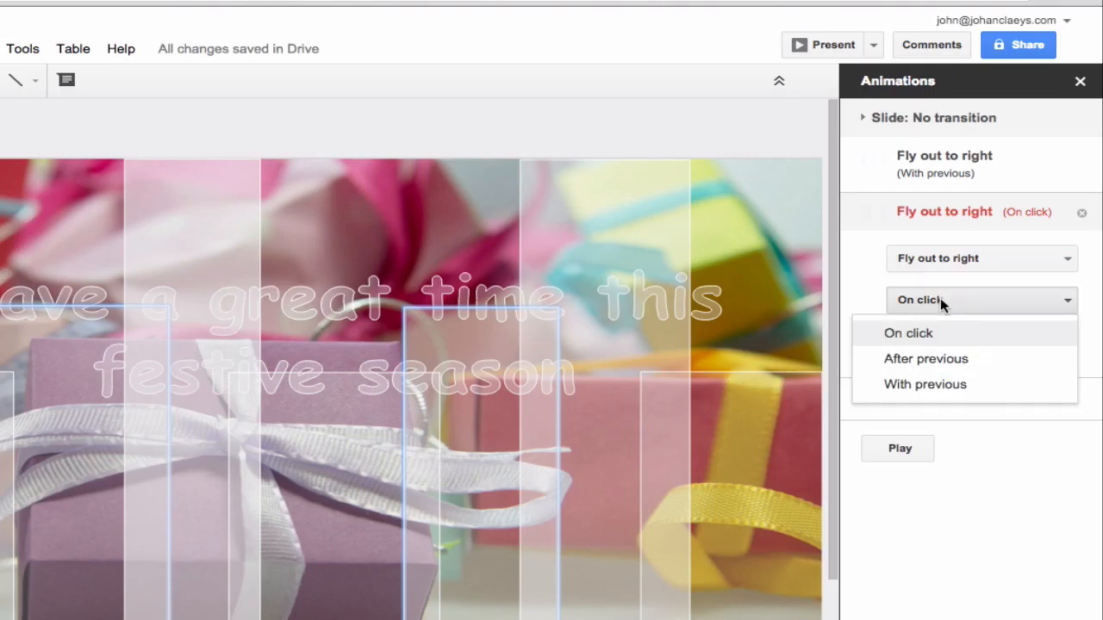
pyautogui.click(936, 387)
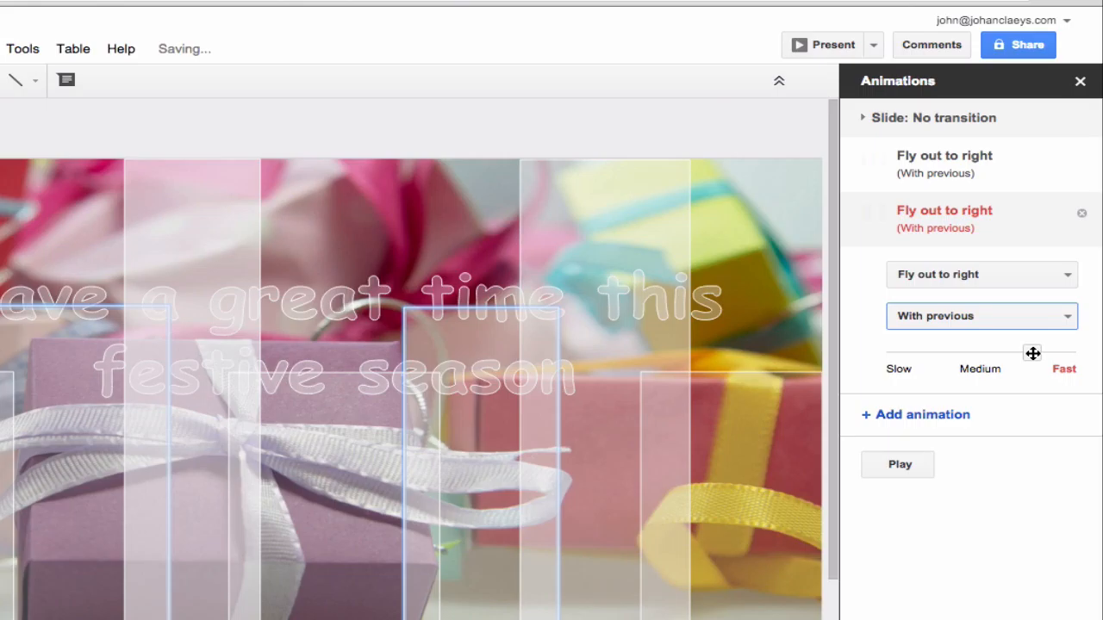
pyautogui.moveTo(1032, 353); pyautogui.dragTo(932, 348)
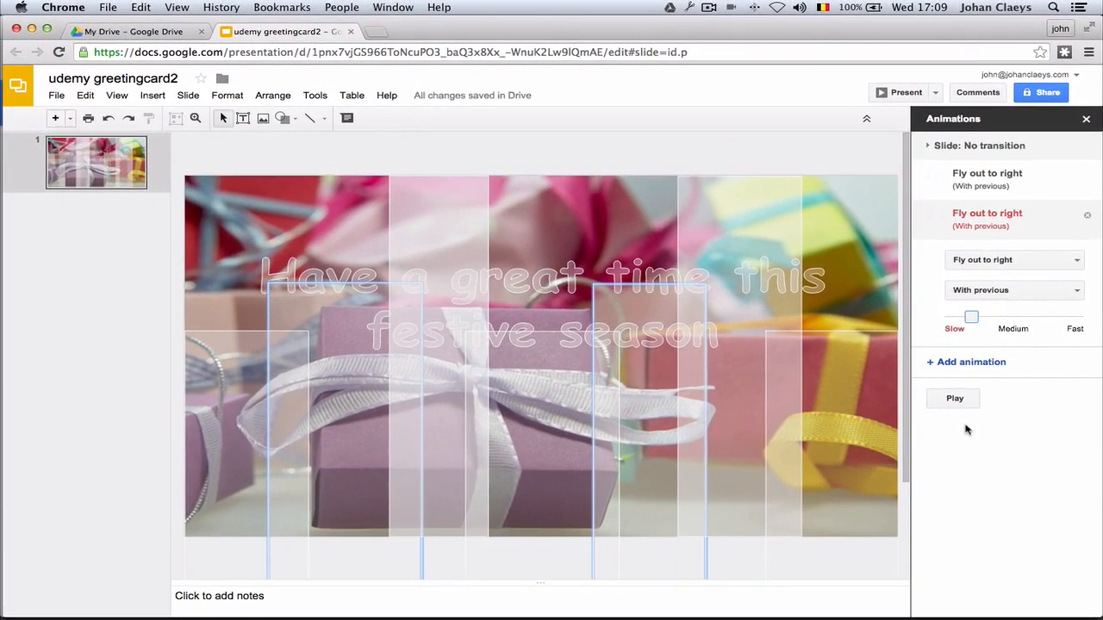
# Step: Give the two bars aligned with the slide's top edge a slow Fly out to right animation that starts With previous
pyautogui.click(423, 204)
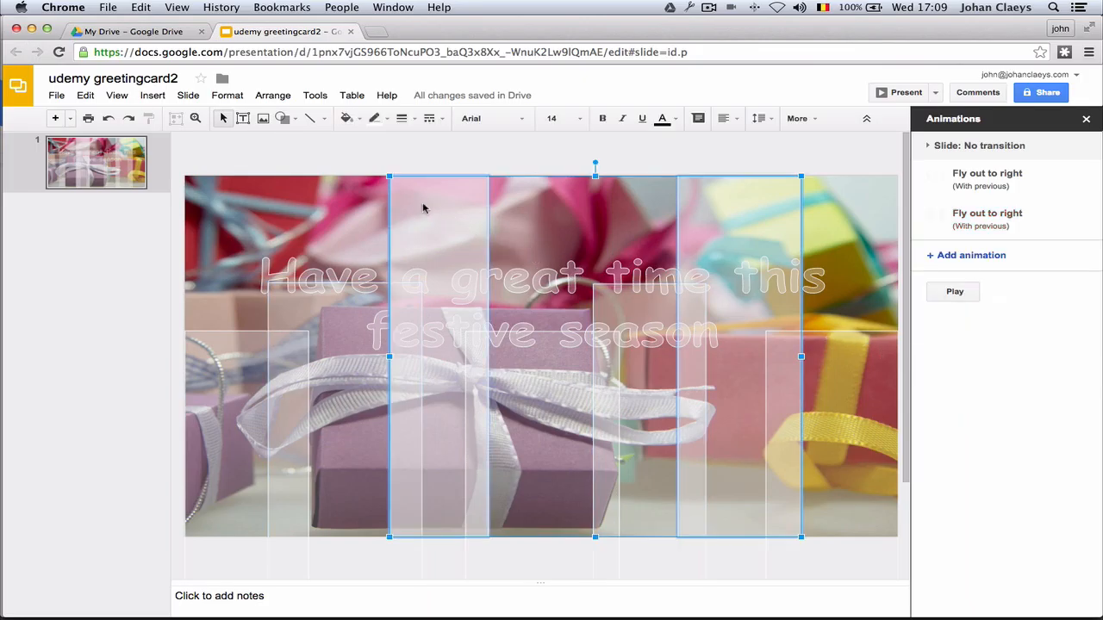
pyautogui.click(971, 256)
pyautogui.click(999, 288)
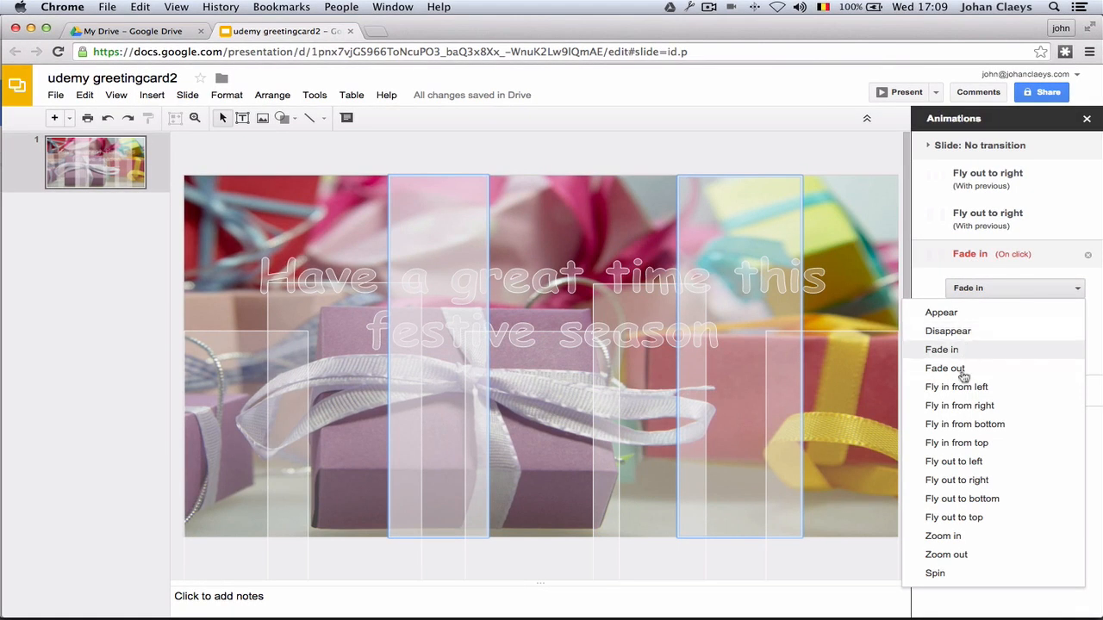
pyautogui.click(972, 481)
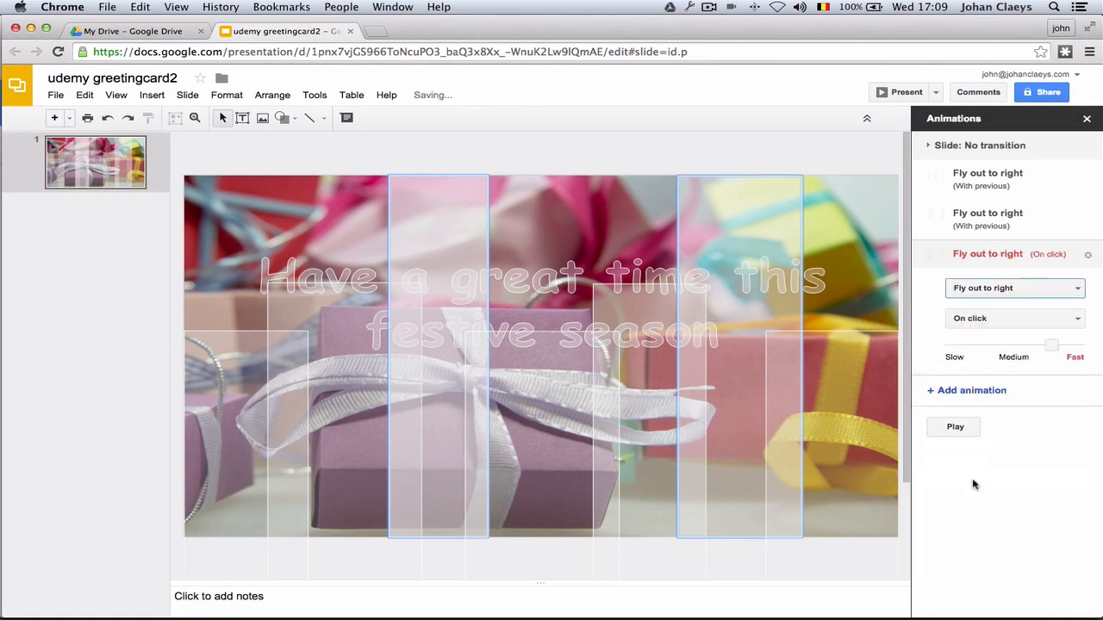
pyautogui.click(991, 322)
pyautogui.click(973, 380)
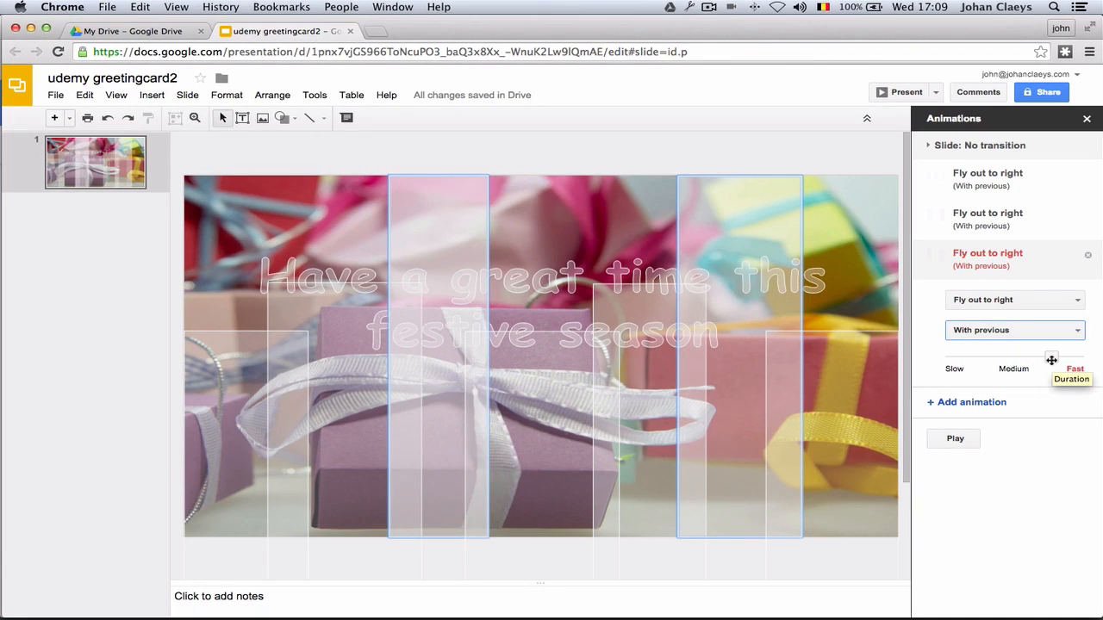
pyautogui.moveTo(1051, 360); pyautogui.dragTo(972, 361)
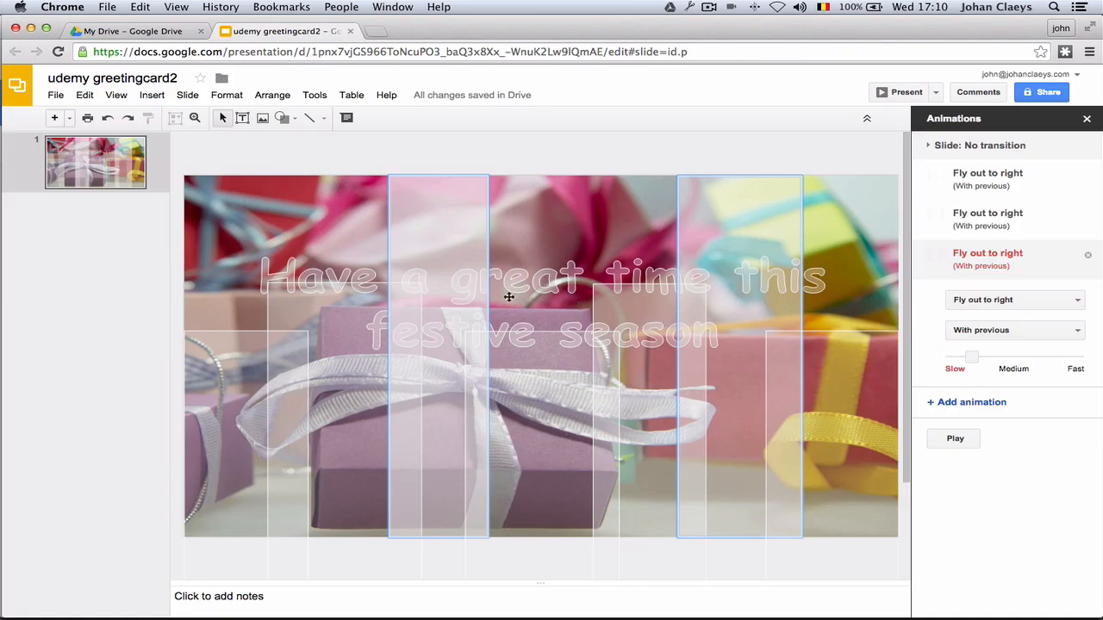
# Step: Add a slow Fade out animation to the "Have a great time this festive season" text, starting After previous
pyautogui.click(292, 268)
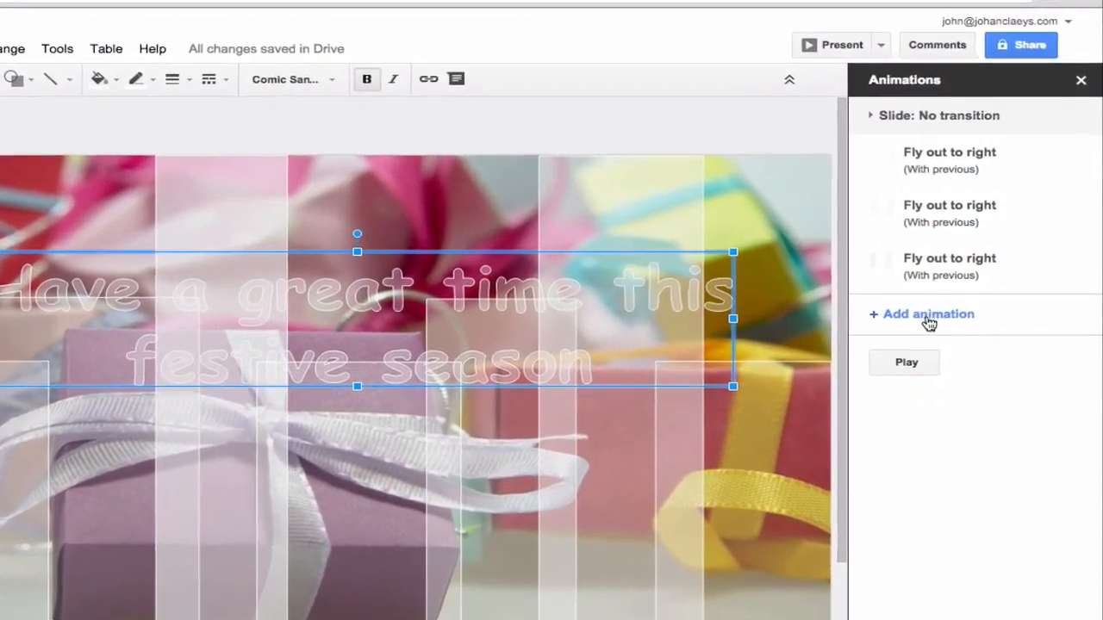
pyautogui.click(958, 301)
pyautogui.click(942, 365)
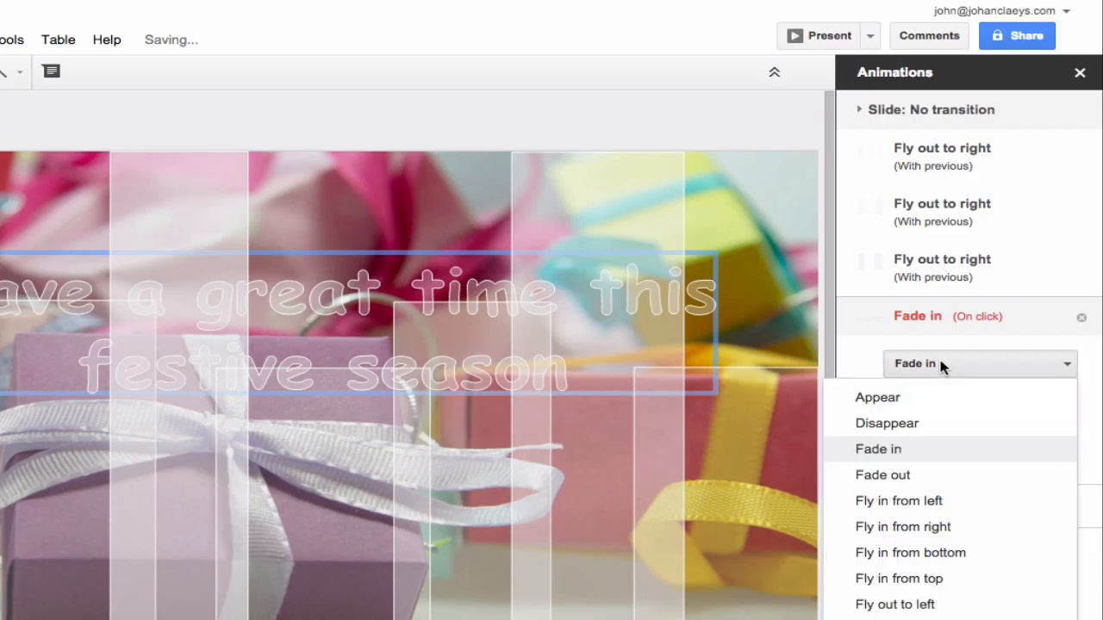
pyautogui.click(938, 475)
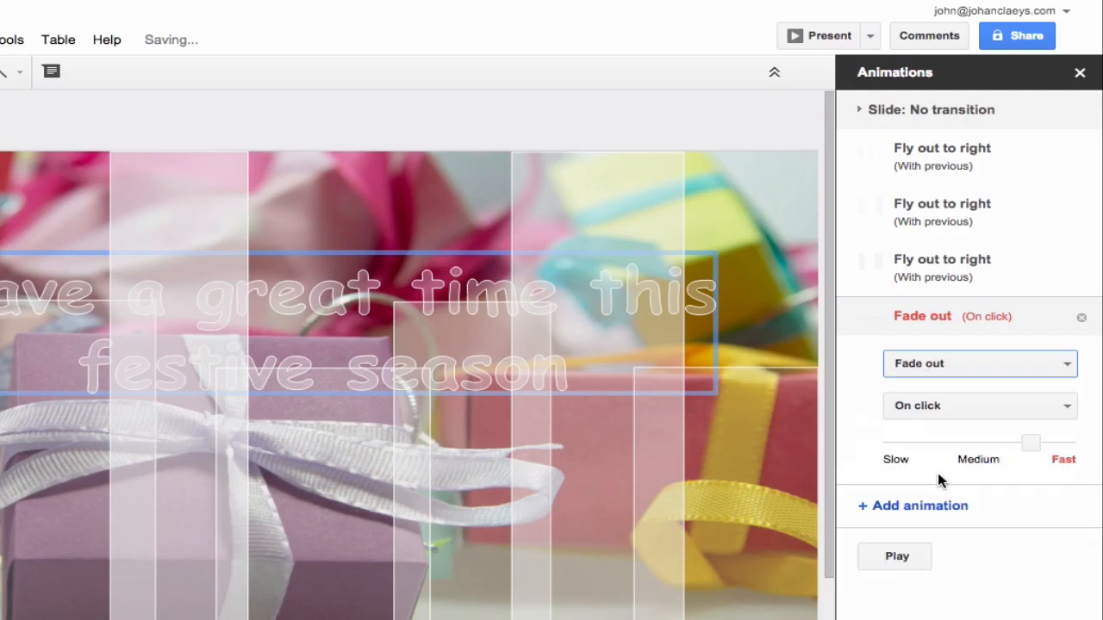
pyautogui.click(947, 412)
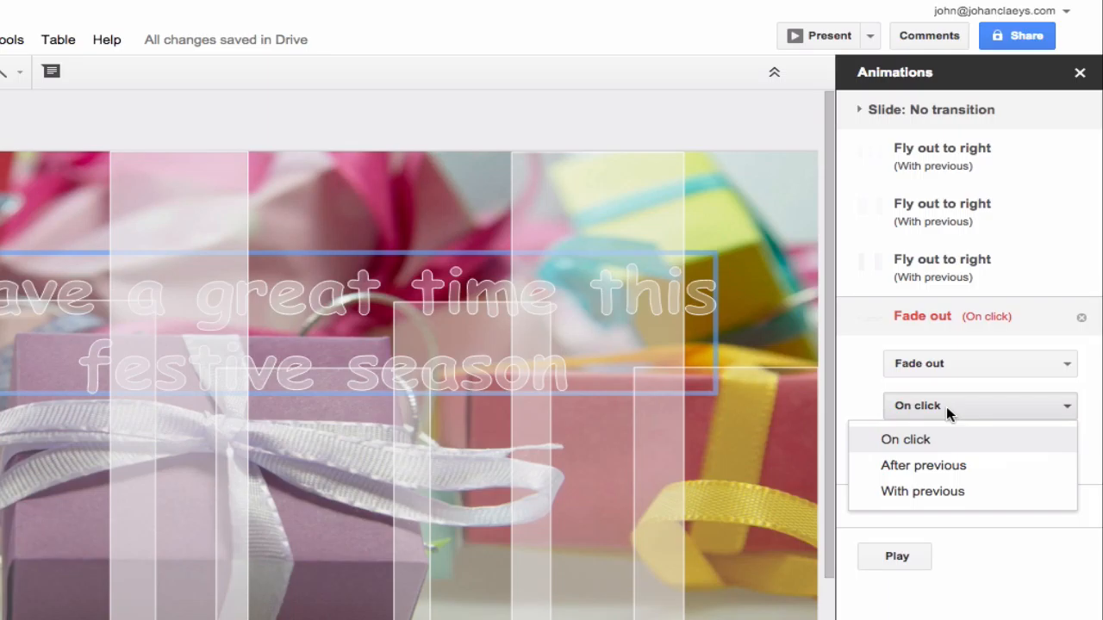
pyautogui.click(942, 467)
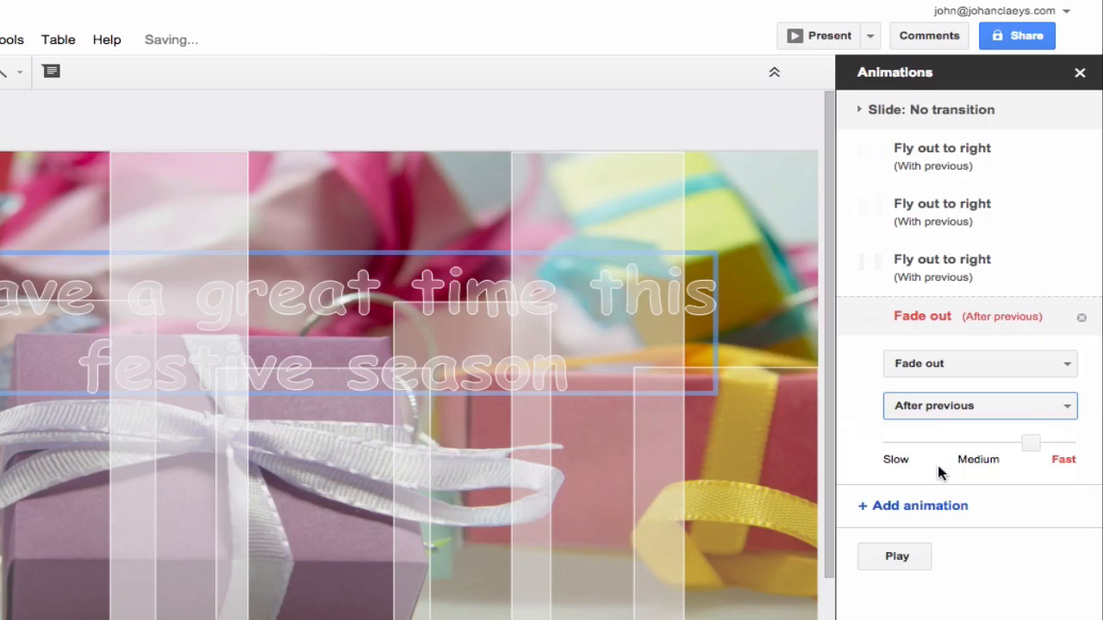
pyautogui.click(1031, 444)
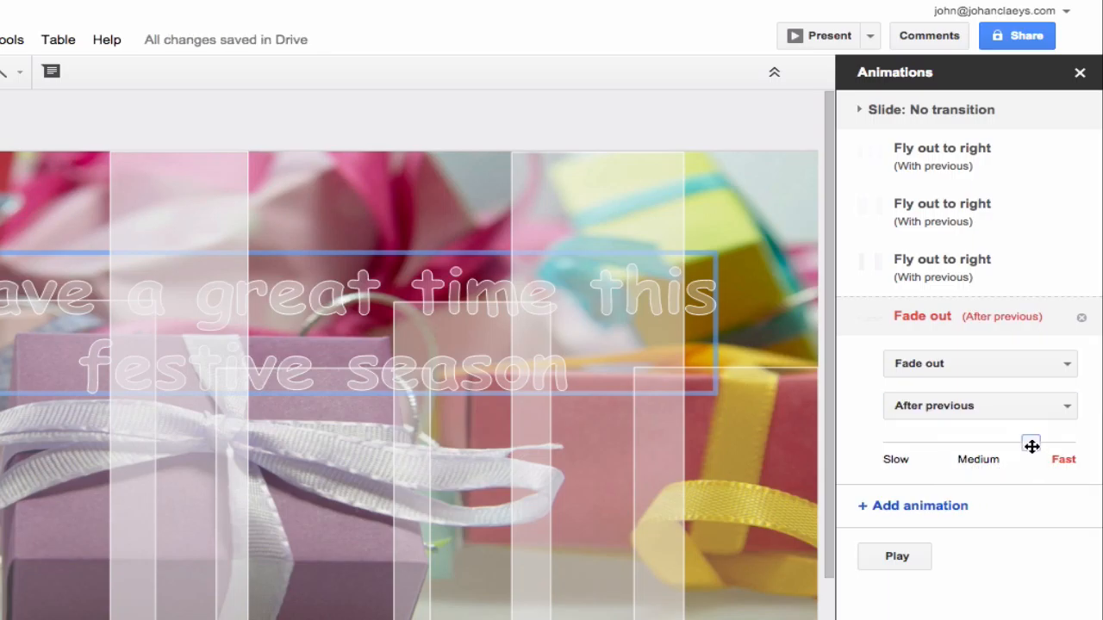
pyautogui.moveTo(1031, 445); pyautogui.dragTo(909, 451)
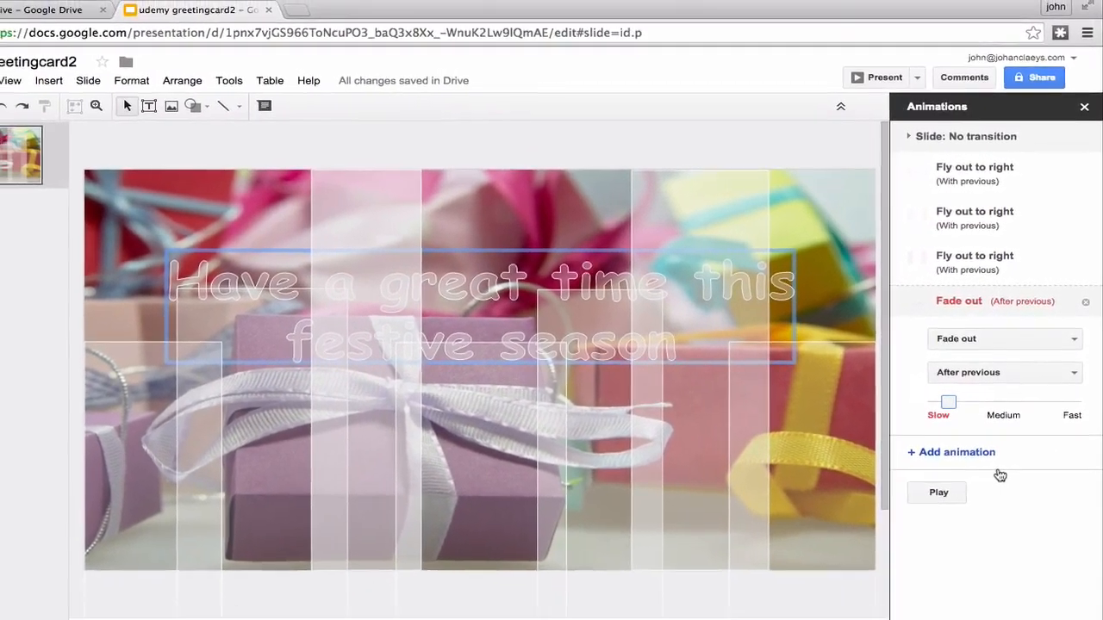
# Step: Add a fast Fade in animation to the greeting text, starting After previous, and preview the slide's animations
pyautogui.click(1019, 458)
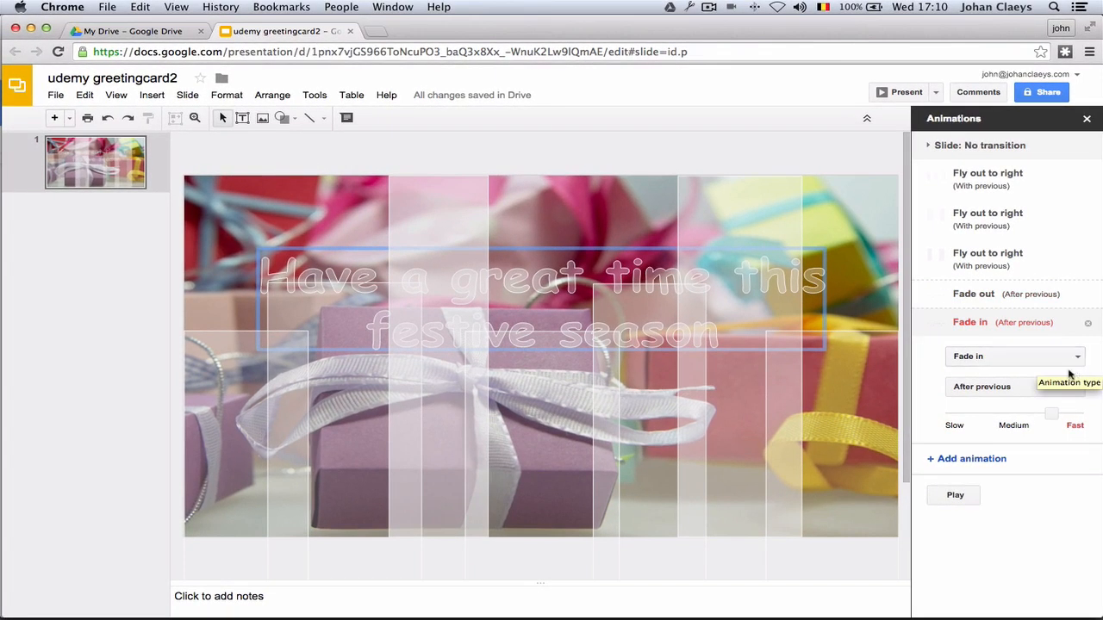
pyautogui.click(954, 496)
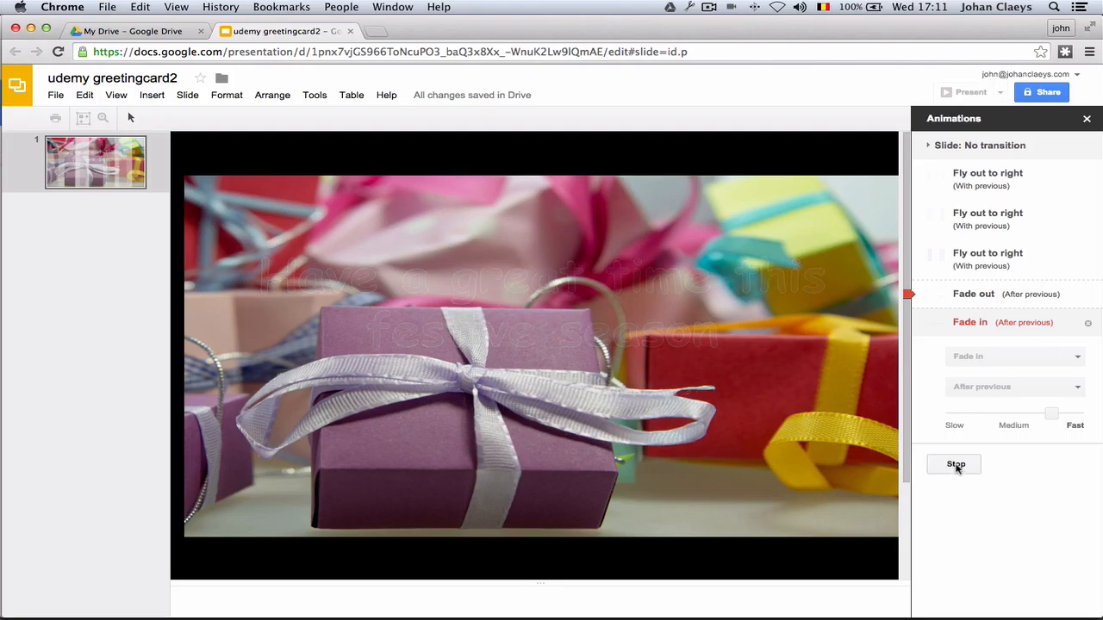
pyautogui.click(956, 468)
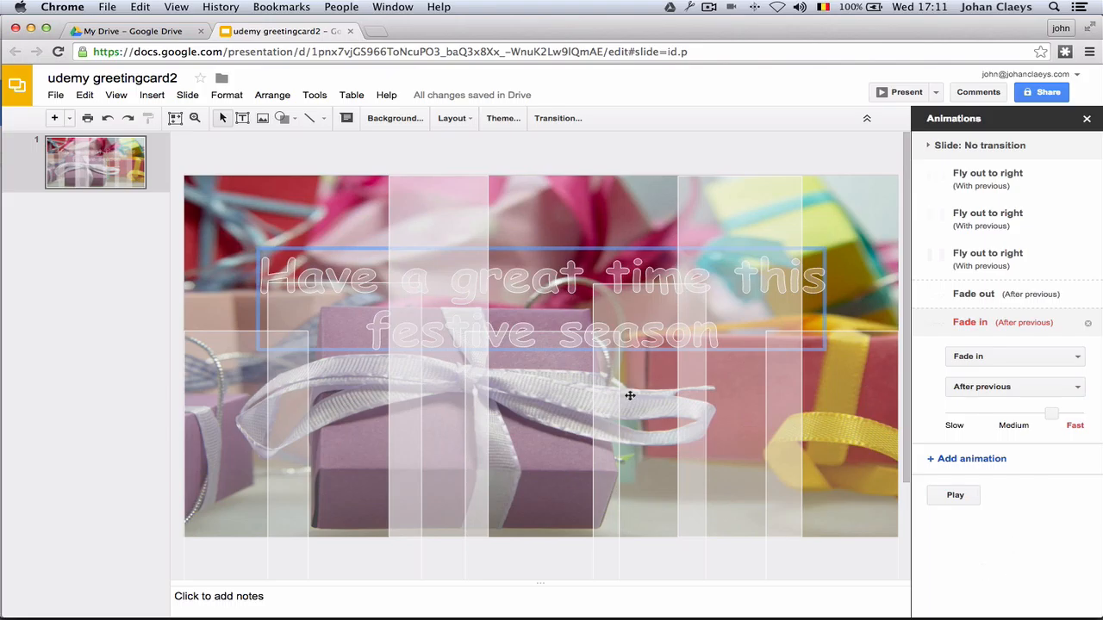
# Step: Move the middle-height group of two transparent bars up until it aligns with the slide's top edge
pyautogui.click(336, 423)
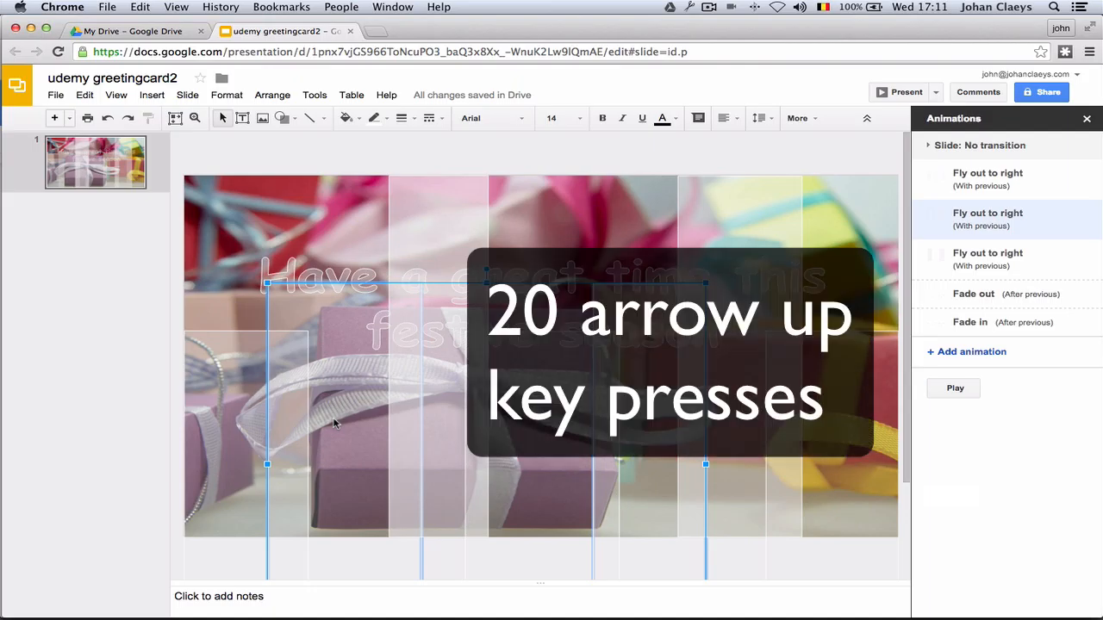
pyautogui.press('Up')
pyautogui.press('Up')
pyautogui.press('Up')
pyautogui.press('Up')
pyautogui.press('Up')
pyautogui.press('Up')
pyautogui.press('Up')
pyautogui.press('Up')
pyautogui.press('Up')
pyautogui.press('Up')
pyautogui.press('Up')
pyautogui.press('Up')
pyautogui.press('Up')
pyautogui.press('Up')
pyautogui.press('Up')
pyautogui.press('Up')
pyautogui.press('Up')
pyautogui.press('Up')
pyautogui.press('Up')
pyautogui.press('Up')
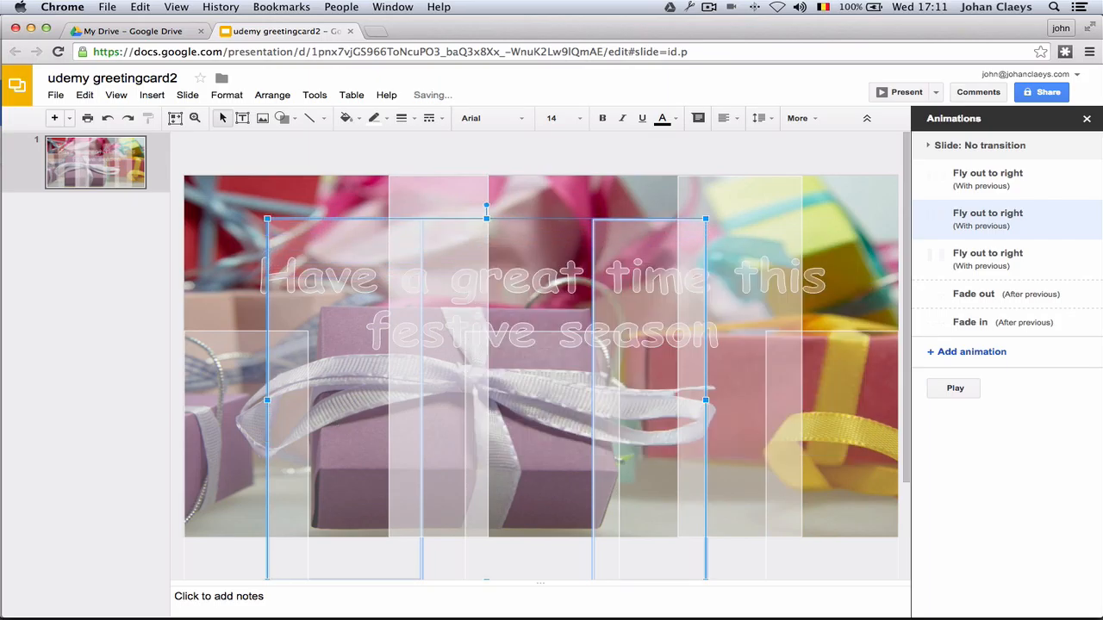
pyautogui.press('Up')
pyautogui.press('Up')
pyautogui.press('Up')
pyautogui.press('Up')
pyautogui.press('Up')
pyautogui.press('Up')
pyautogui.press('Up')
pyautogui.press('Up')
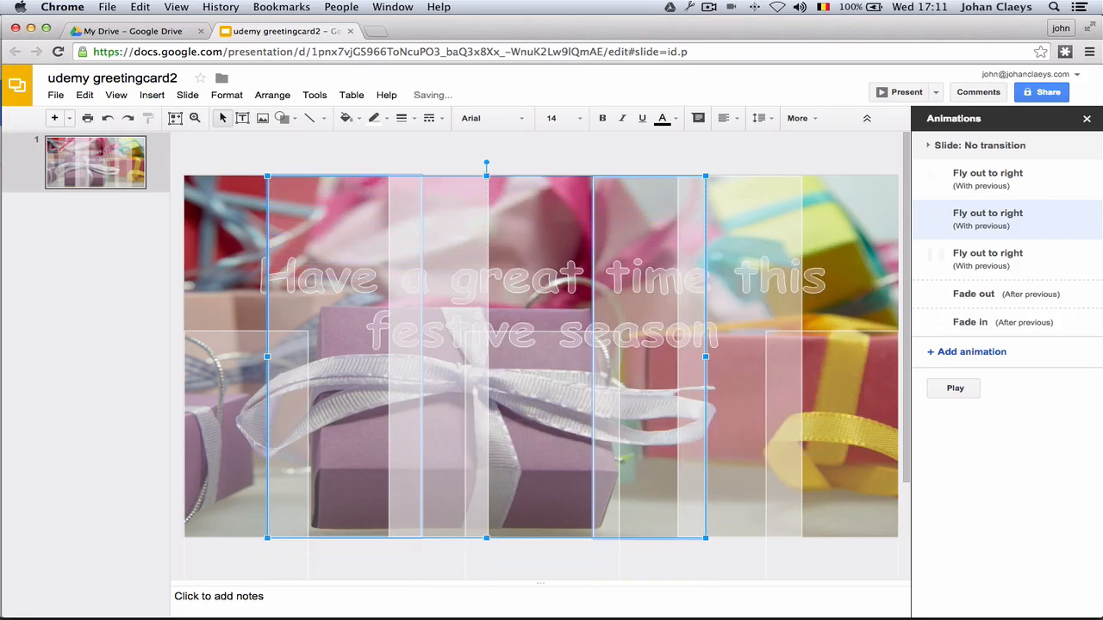
# Step: Move the lowest group of three wide transparent bars up until it aligns with the slide's top edge
pyautogui.click(208, 427)
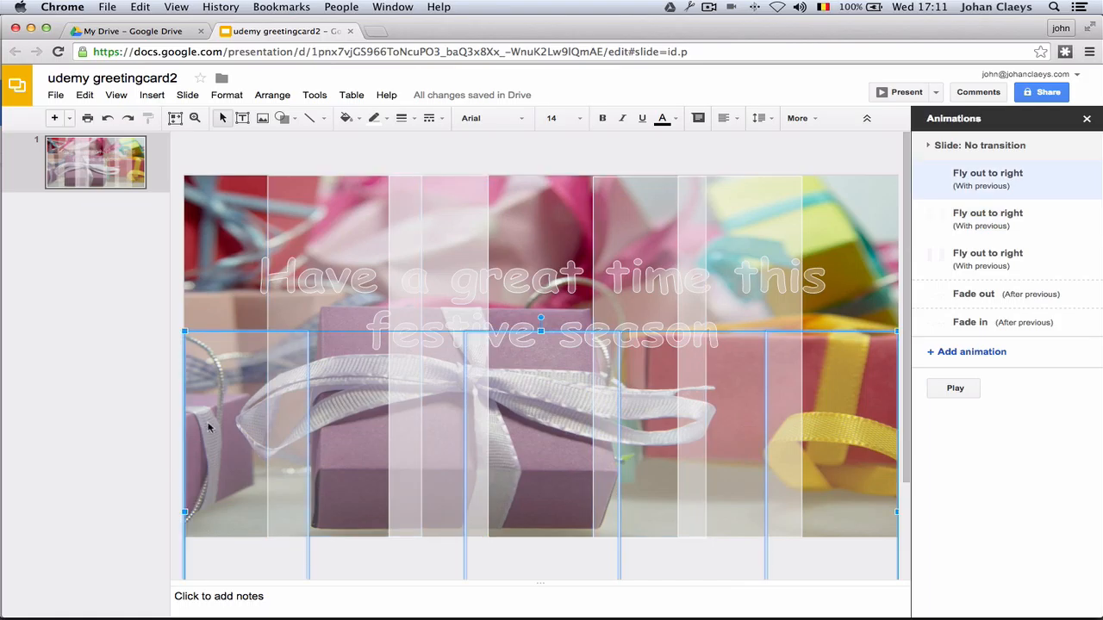
pyautogui.press('Up')
pyautogui.press('Up')
pyautogui.press('Up')
pyautogui.press('Up')
pyautogui.press('Up')
pyautogui.press('Up')
pyautogui.press('Up')
pyautogui.press('Up')
pyautogui.press('Up')
pyautogui.press('Up')
pyautogui.press('Up')
pyautogui.press('Up')
pyautogui.press('Up')
pyautogui.press('Up')
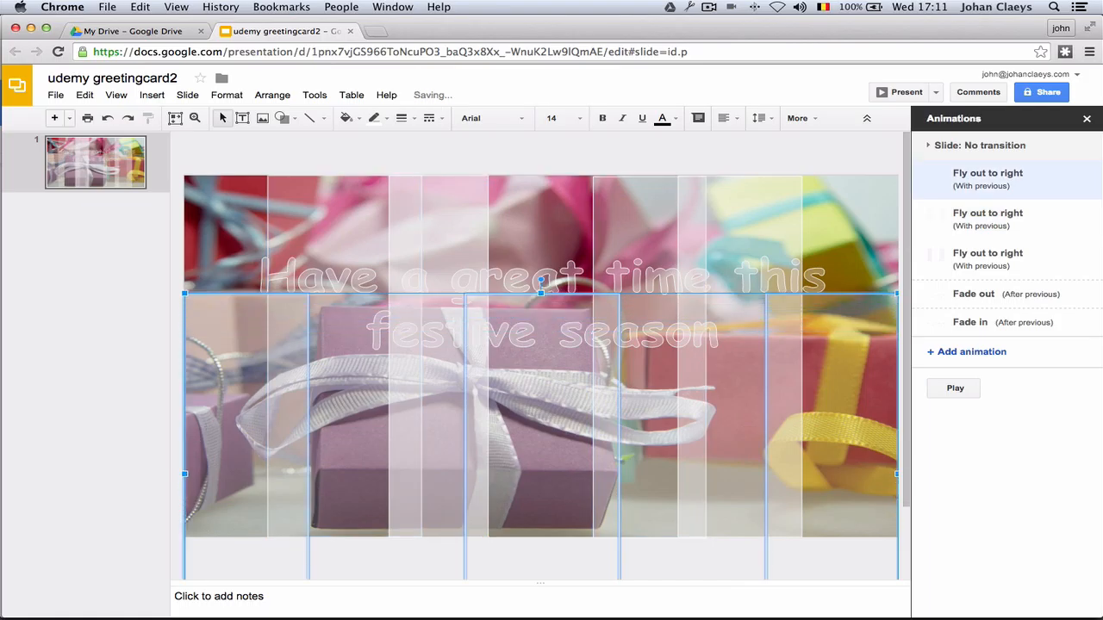
pyautogui.press('Up')
pyautogui.press('Up')
pyautogui.press('Up')
pyautogui.press('Up')
pyautogui.press('Up')
pyautogui.press('Up')
pyautogui.press('Up')
pyautogui.press('Up')
pyautogui.press('Up')
pyautogui.press('Up')
pyautogui.press('Up')
pyautogui.press('Up')
pyautogui.press('Up')
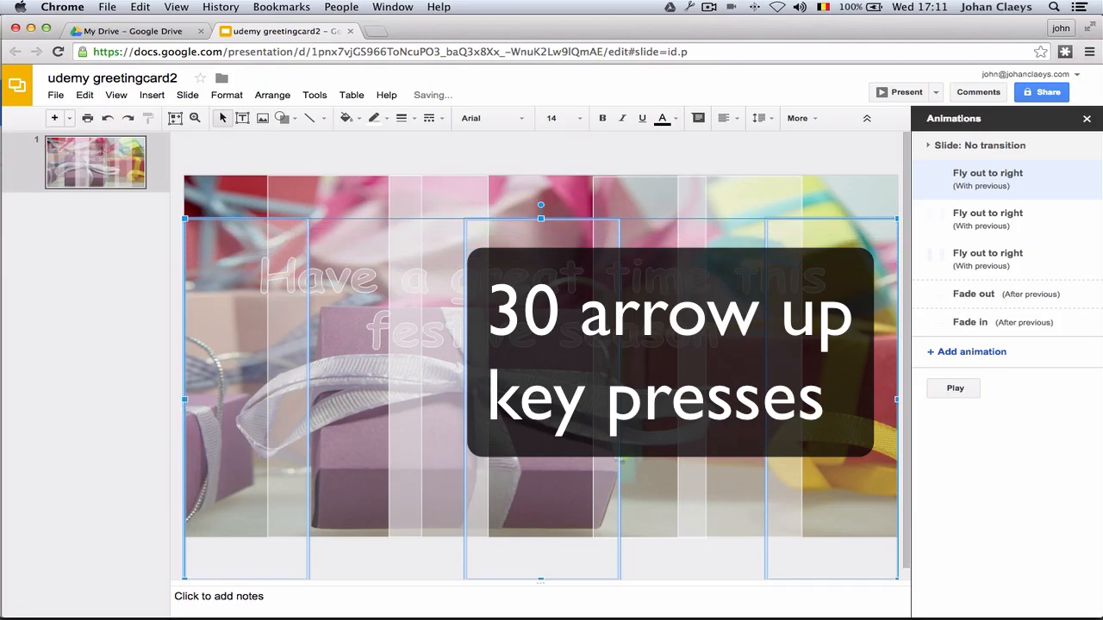
pyautogui.press('Up')
pyautogui.press('Up')
pyautogui.press('Up')
pyautogui.press('Up')
pyautogui.press('Up')
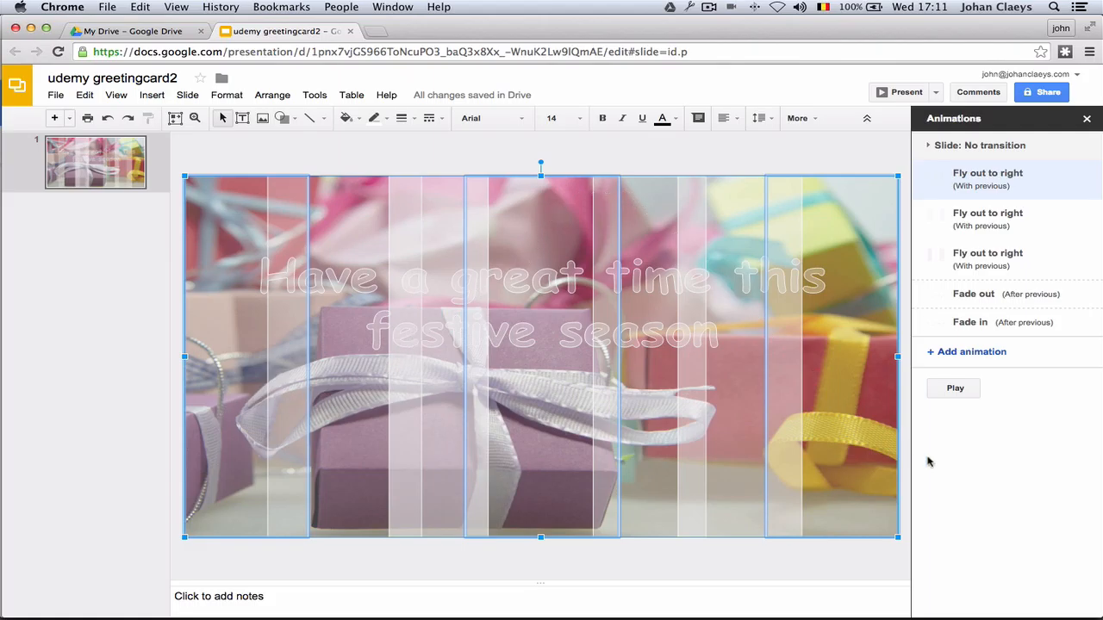
# Step: Preview the slide's animations, stop the playback and close the animation settings
pyautogui.click(955, 388)
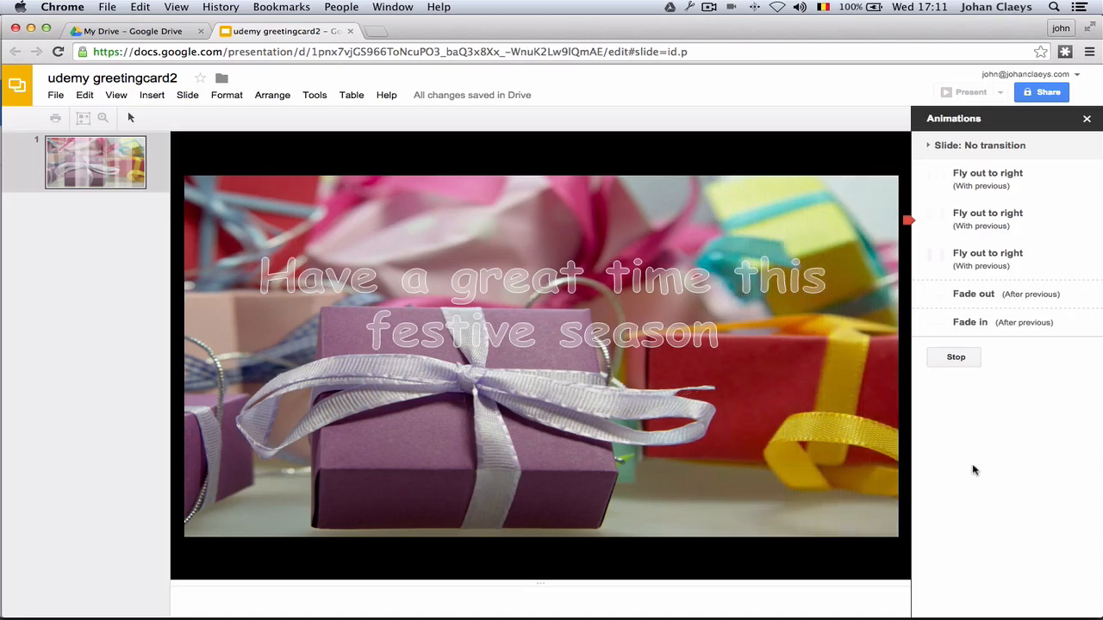
pyautogui.click(953, 357)
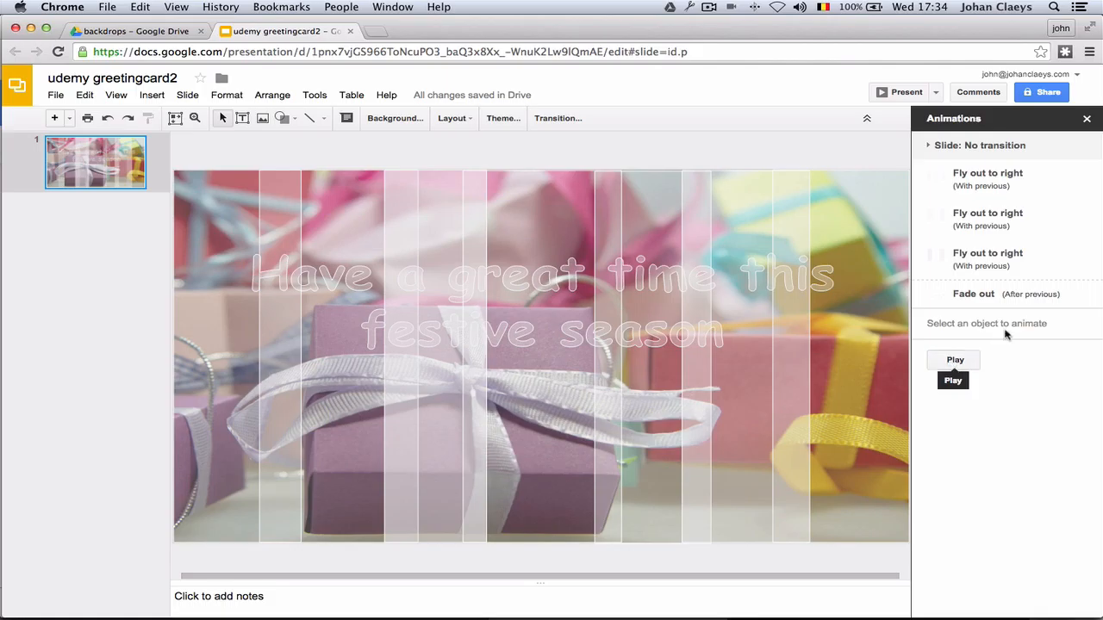
pyautogui.click(1086, 120)
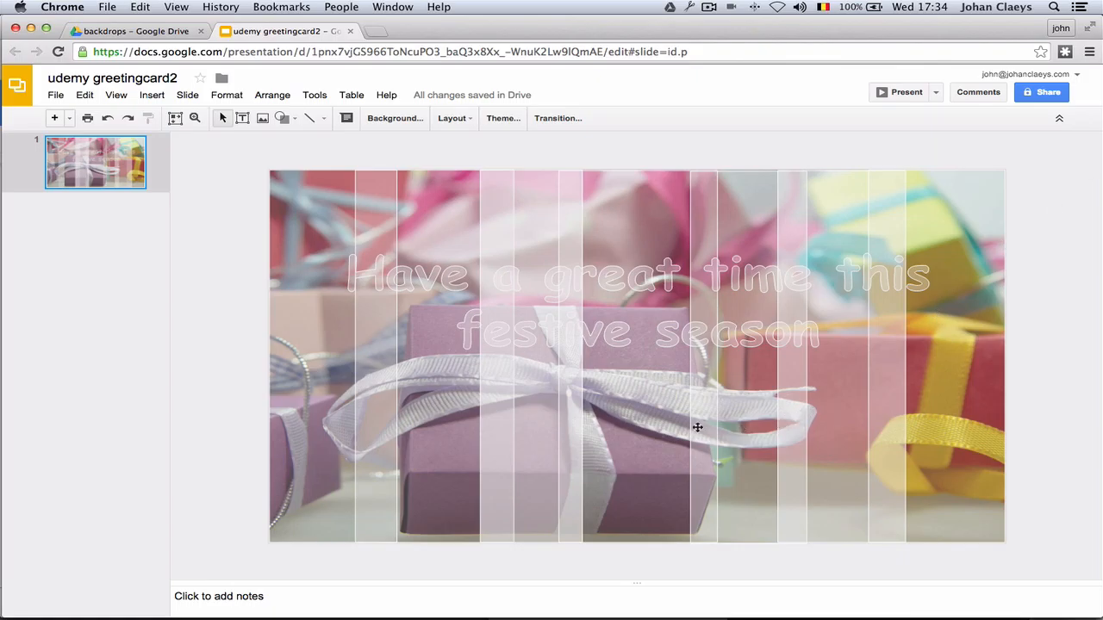
# Step: Insert the image background-70403_1280.png from the backdrops folder in My Drive onto the slide
pyautogui.click(152, 95)
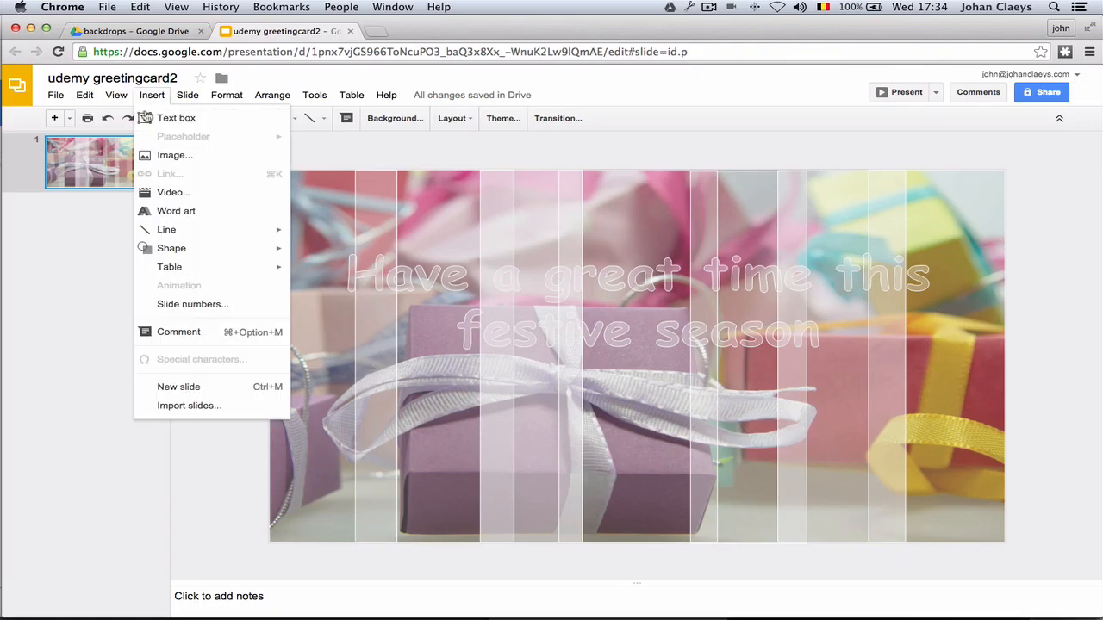
pyautogui.click(167, 158)
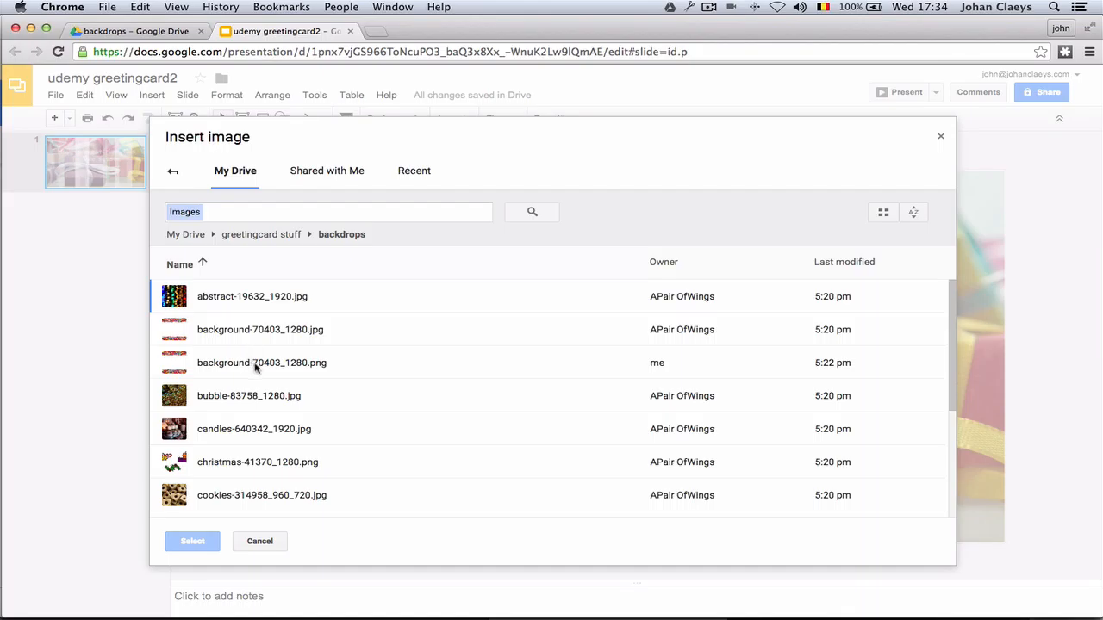
pyautogui.click(221, 366)
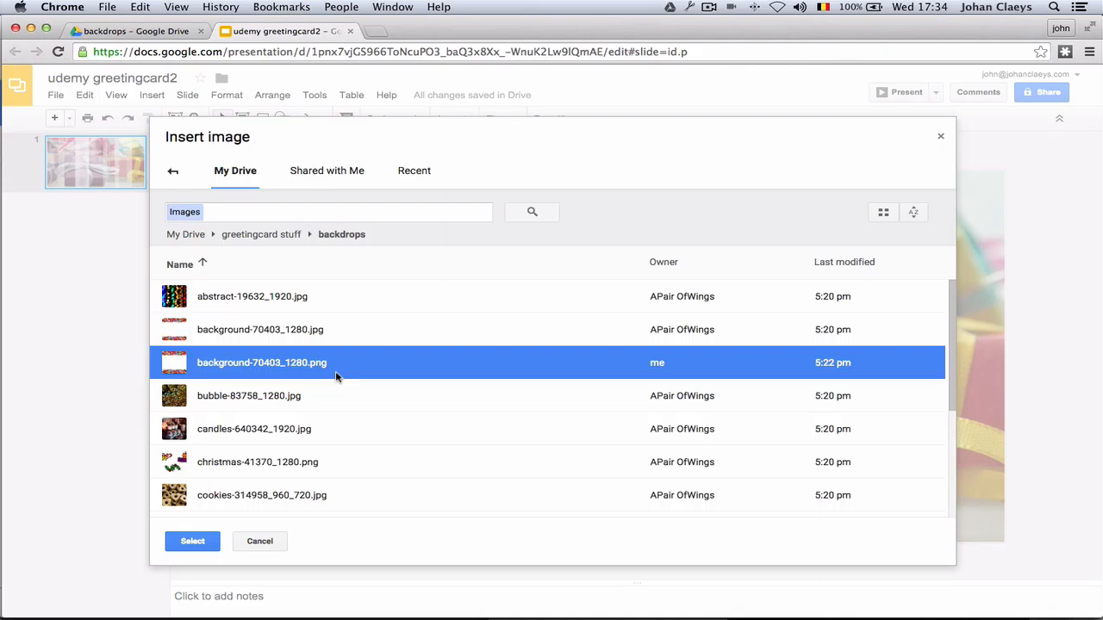
pyautogui.click(191, 543)
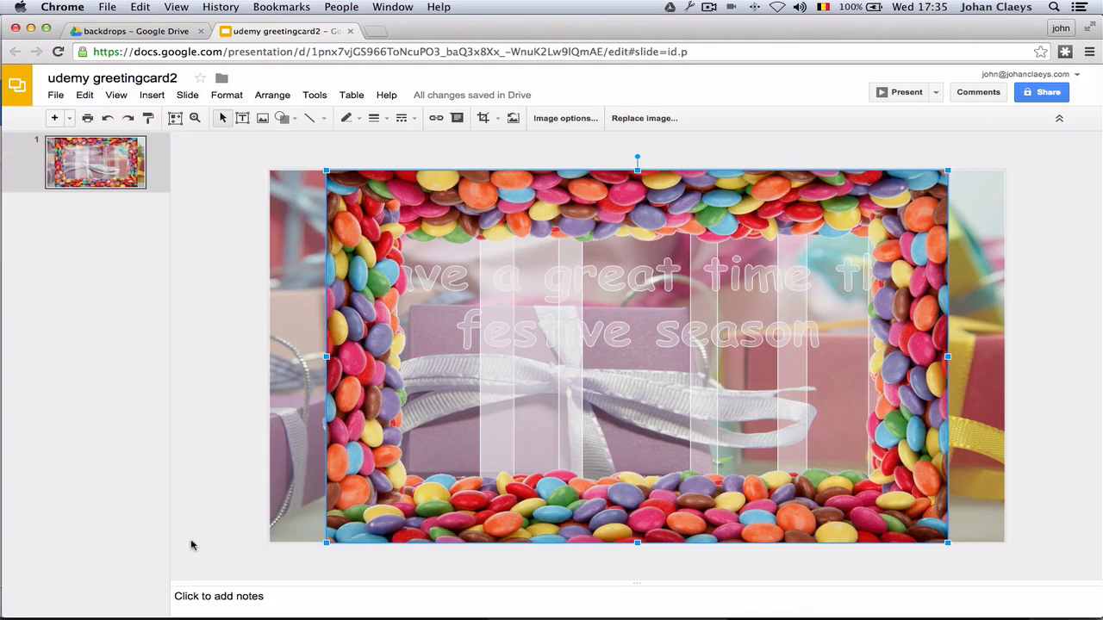
# Step: Extend the candy frame image's crop area outward to the slide's left and right edges
pyautogui.click(483, 119)
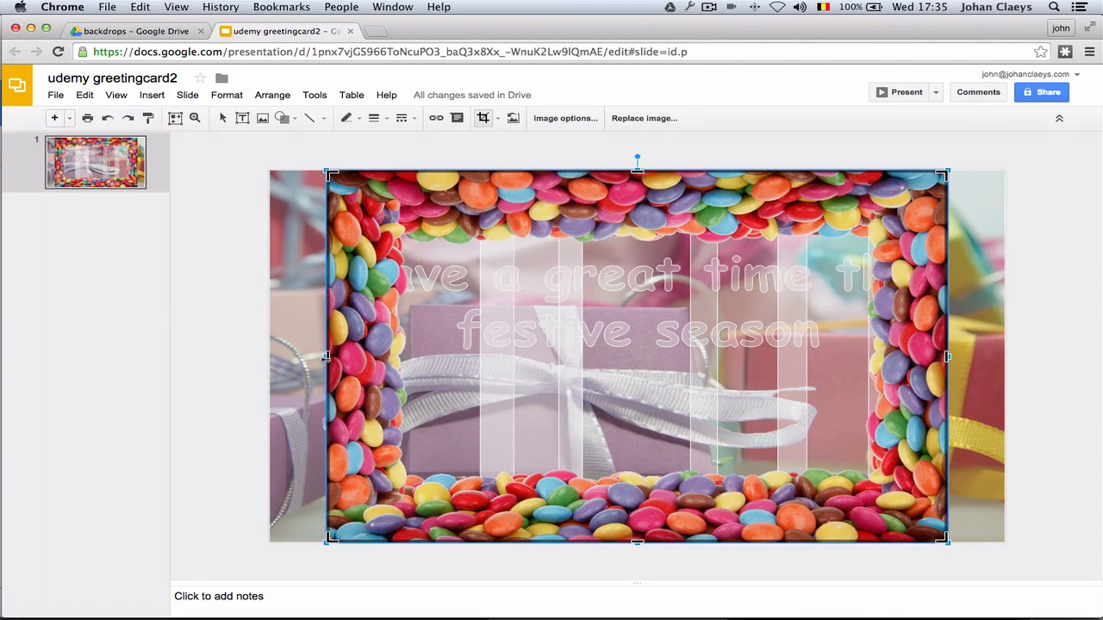
pyautogui.moveTo(328, 356); pyautogui.dragTo(270, 356)
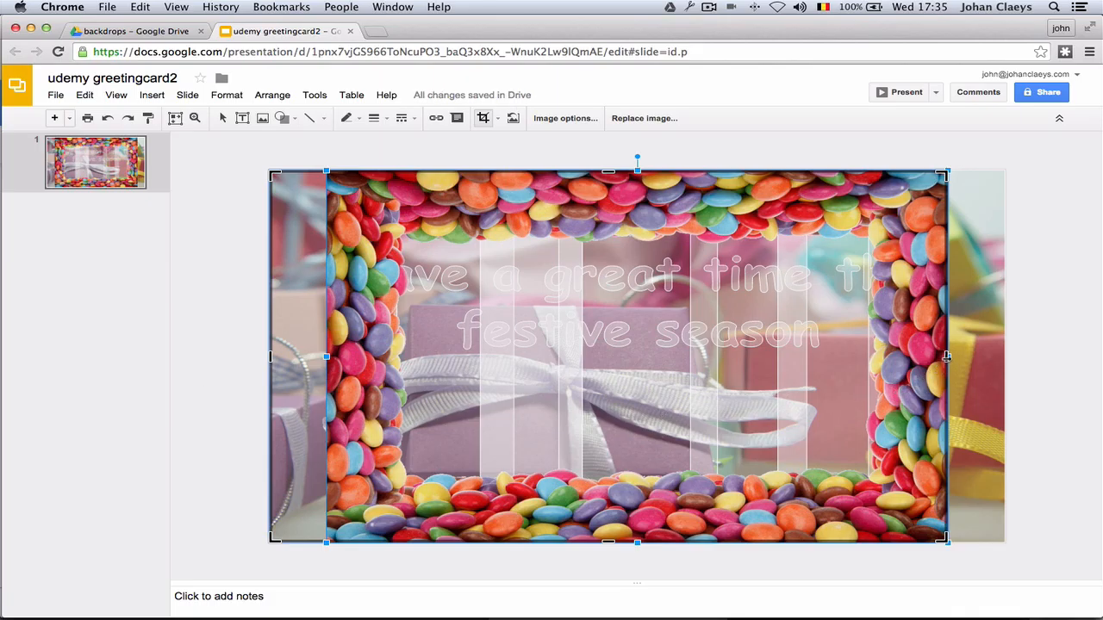
pyautogui.moveTo(947, 356); pyautogui.dragTo(1005, 357)
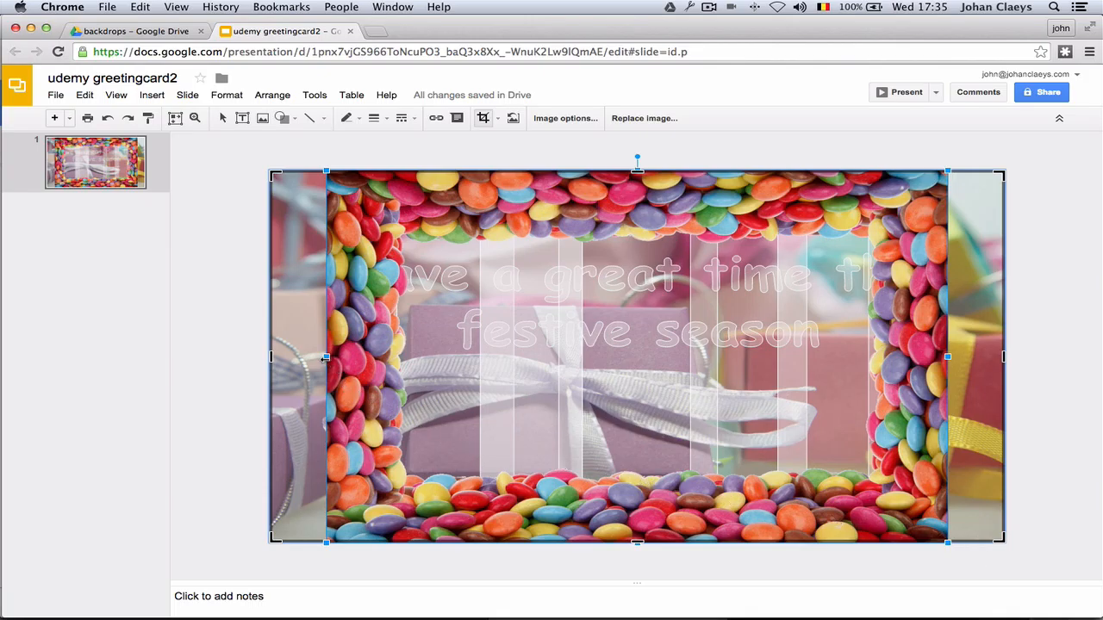
# Step: Stretch and shift the candy image within its crop area so it extends past all four slide edges, and apply the crop
pyautogui.moveTo(325, 358); pyautogui.dragTo(213, 358)
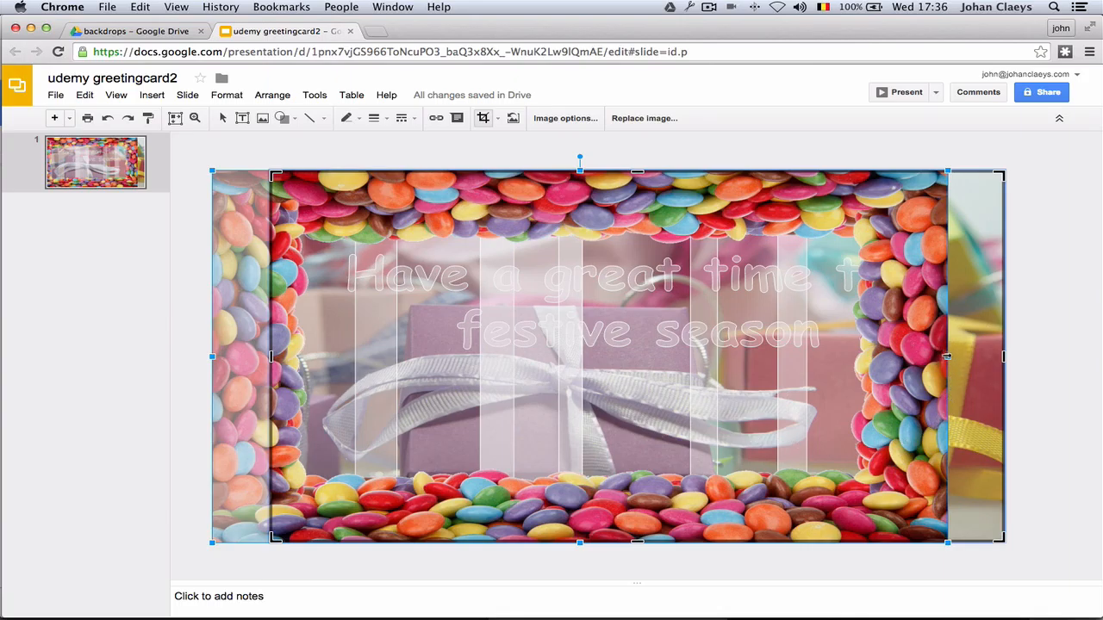
pyautogui.moveTo(946, 355); pyautogui.dragTo(1059, 351)
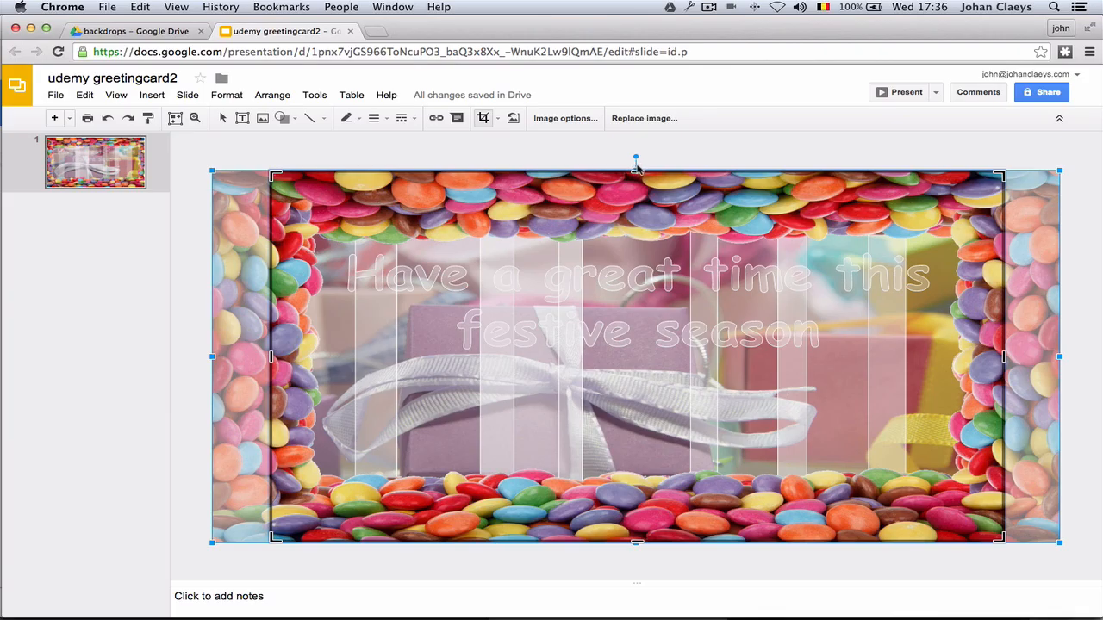
pyautogui.moveTo(636, 166); pyautogui.dragTo(638, 132)
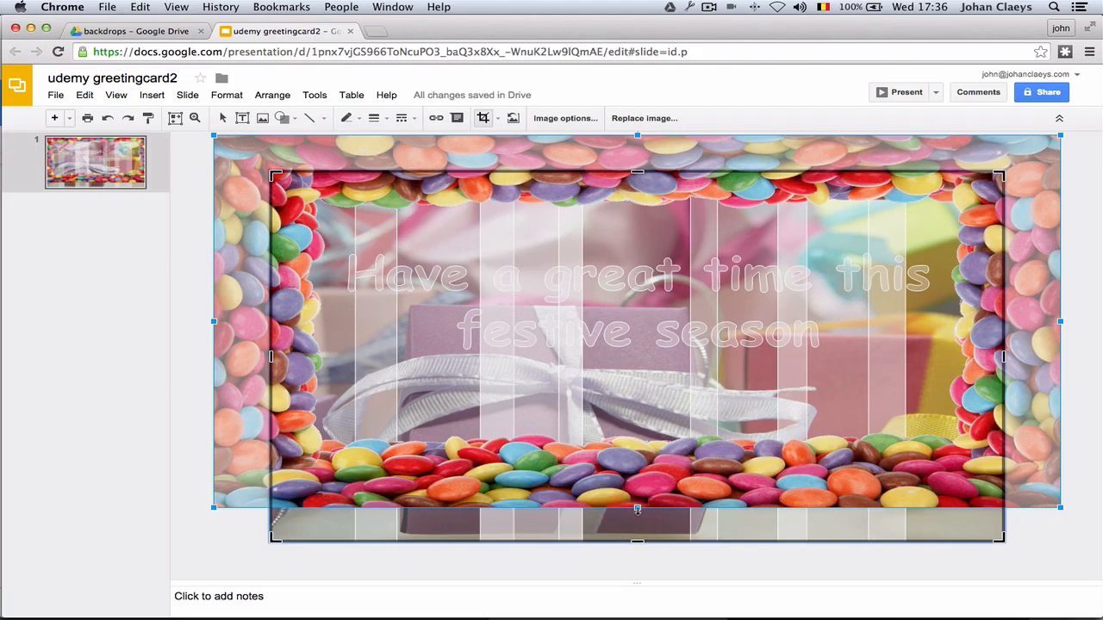
pyautogui.moveTo(637, 509); pyautogui.dragTo(637, 565)
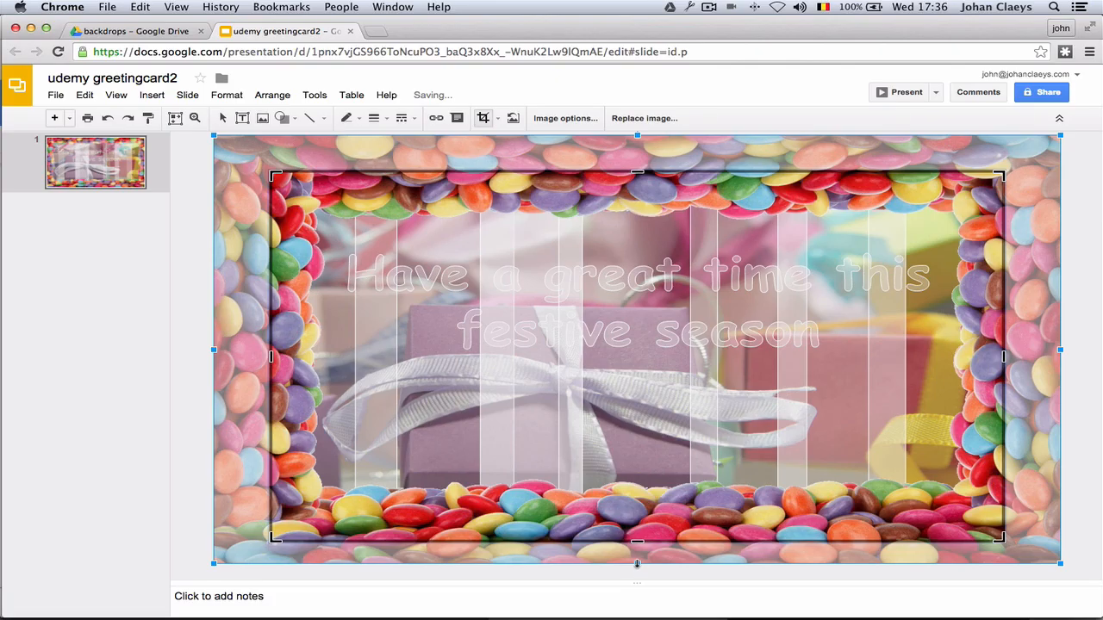
pyautogui.moveTo(637, 564); pyautogui.dragTo(640, 584)
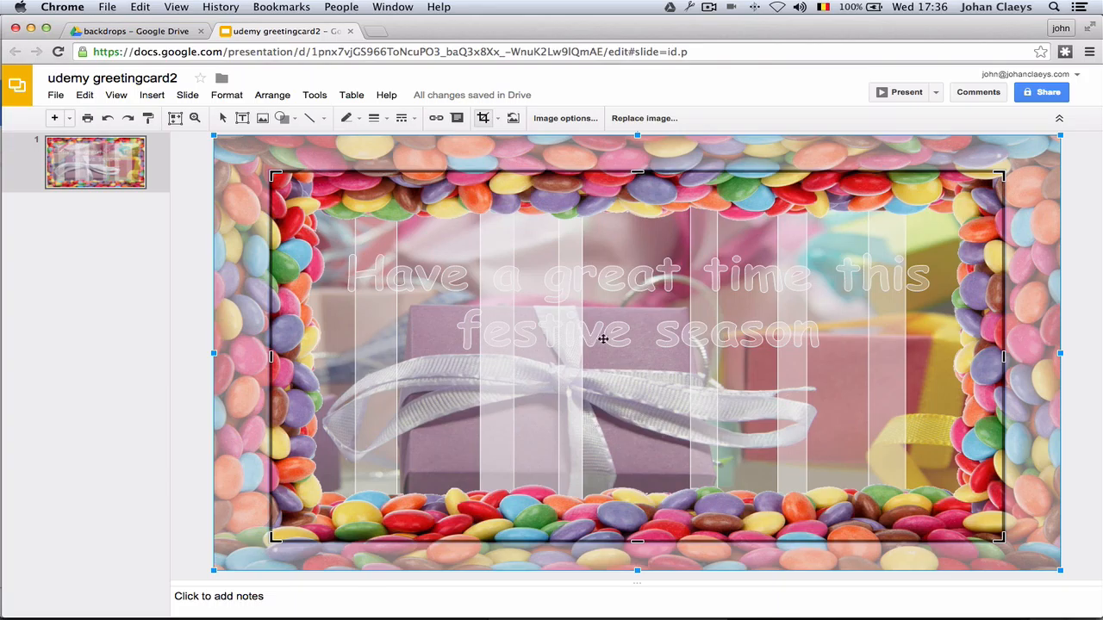
pyautogui.press('Return')
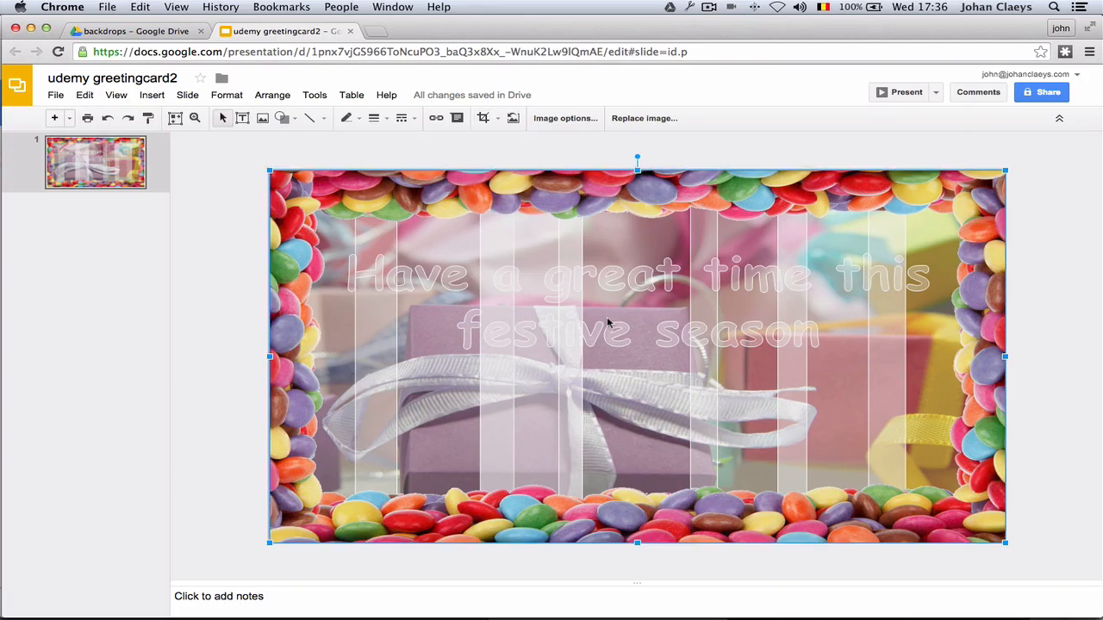